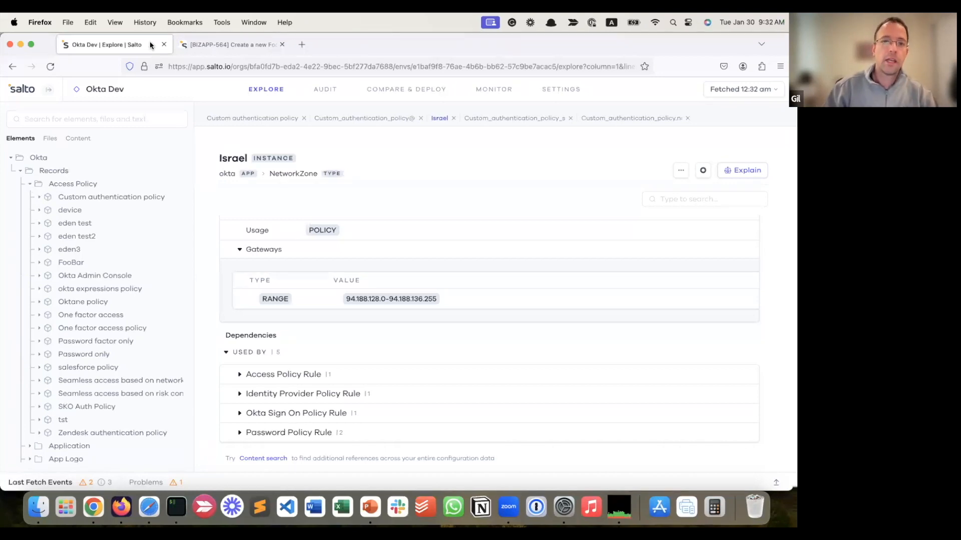
Review the BIZAPP-564 ticket for the new FooBar access policy in Jira and return to the Okta Dev environment in Salto.
left_click(196, 45)
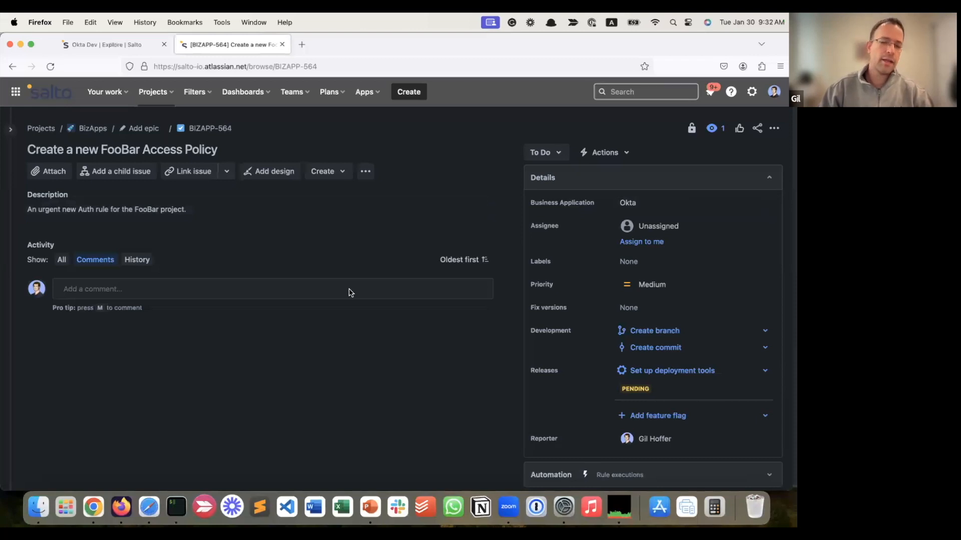
left_click(122, 47)
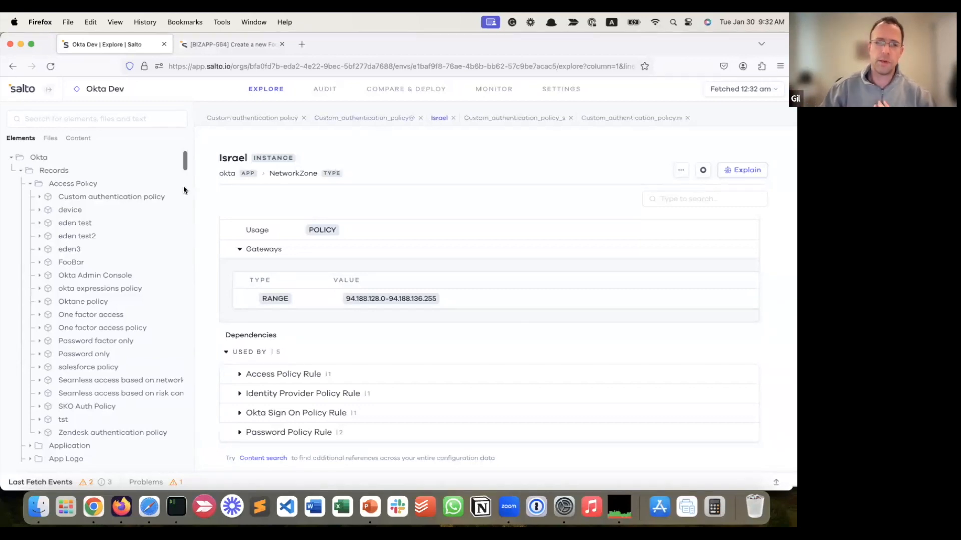
Start an environment comparison for deployment with Okta Dev as the source and Okta Prod as the target.
left_click(414, 90)
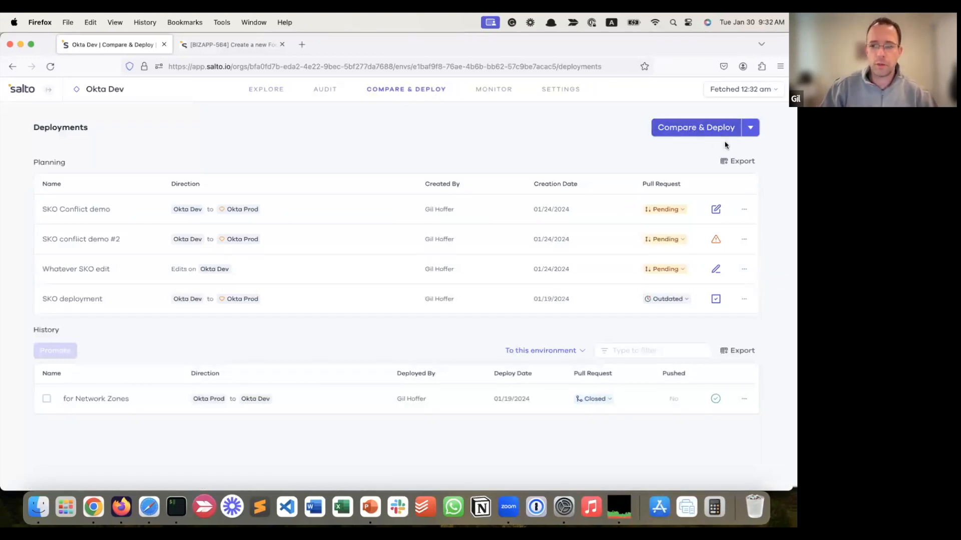
left_click(756, 132)
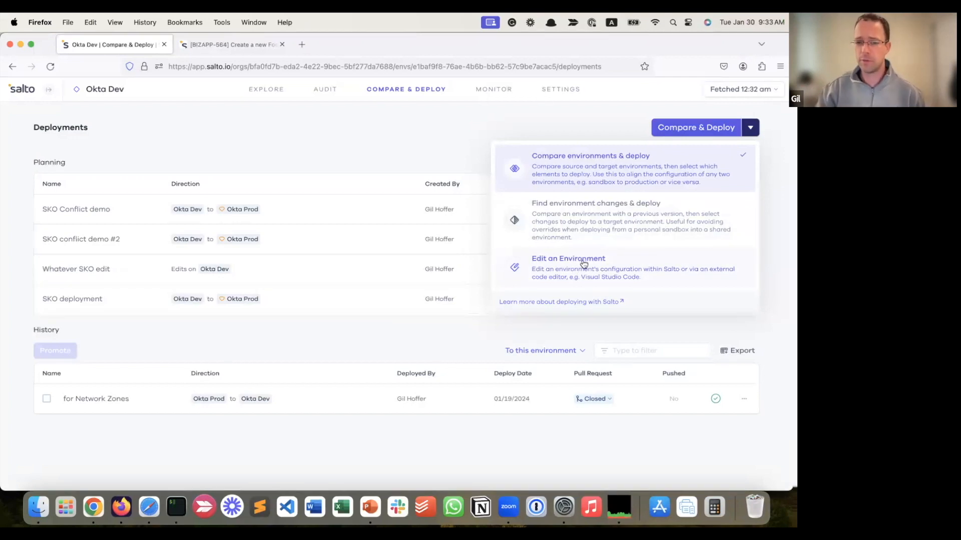
left_click(604, 161)
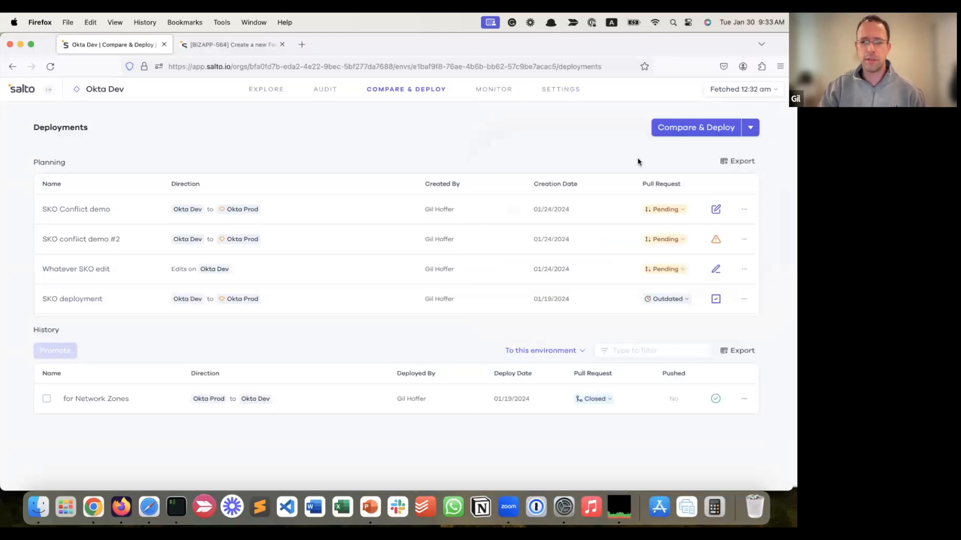
left_click(695, 130)
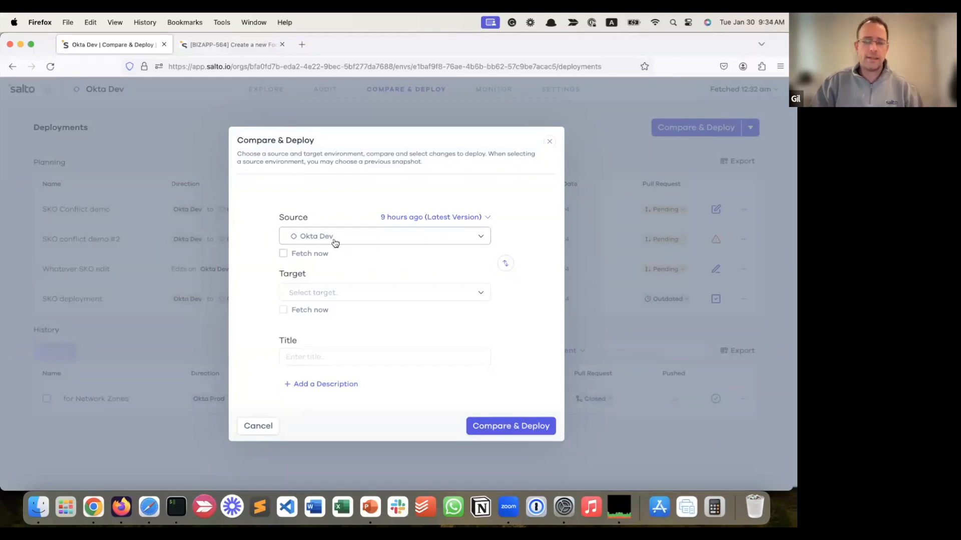
left_click(337, 298)
type("okta pro")
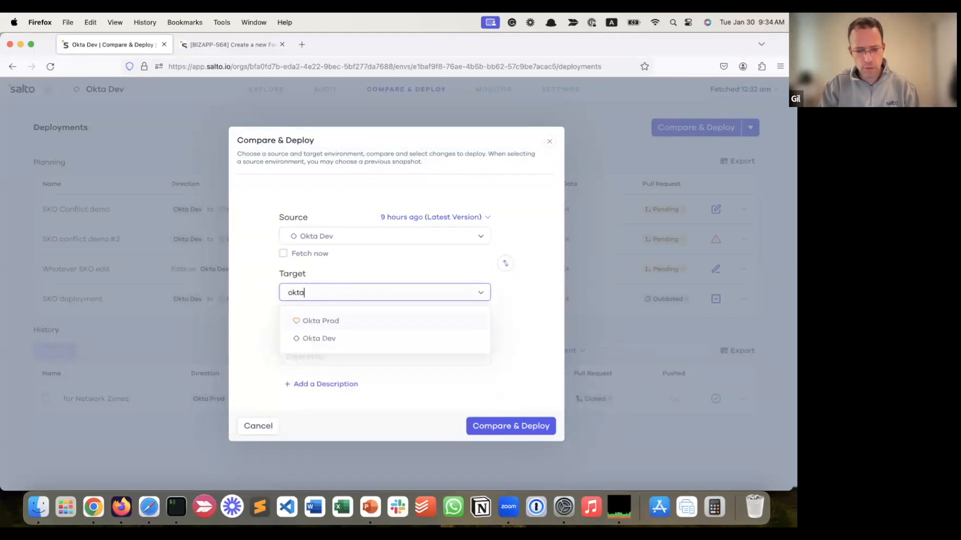
left_click(316, 321)
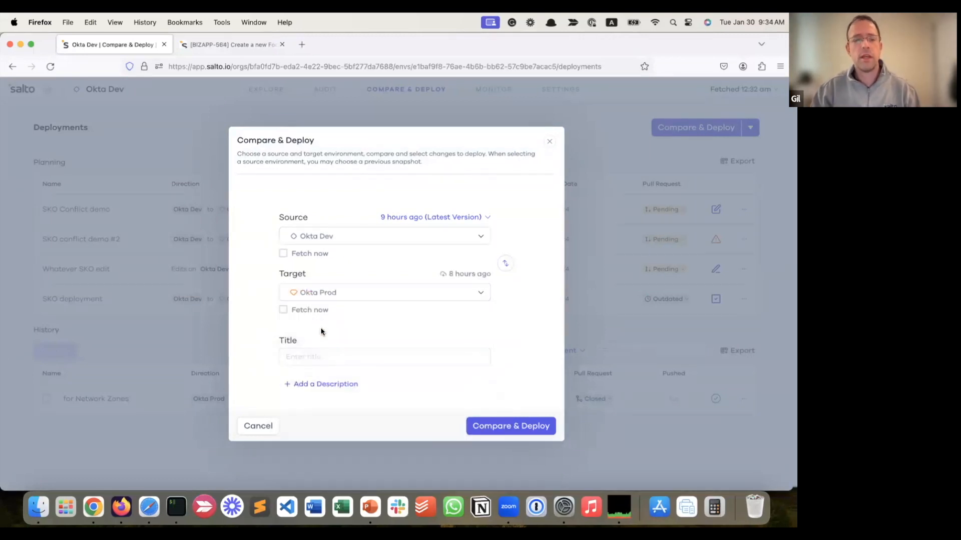
Title the deployment "FooBar deployment BIZAPP-564" and run the comparison.
left_click(320, 355)
type("F")
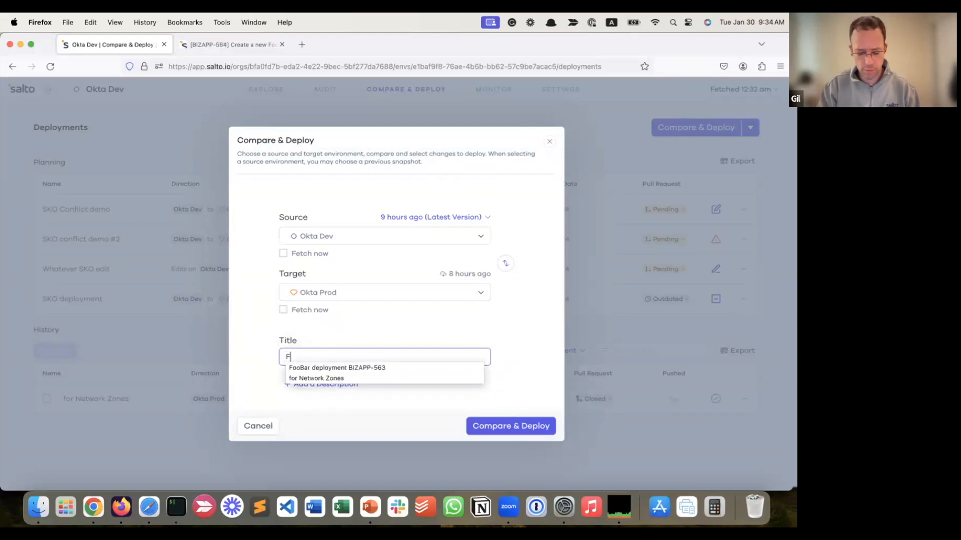
type("ooBar deplo")
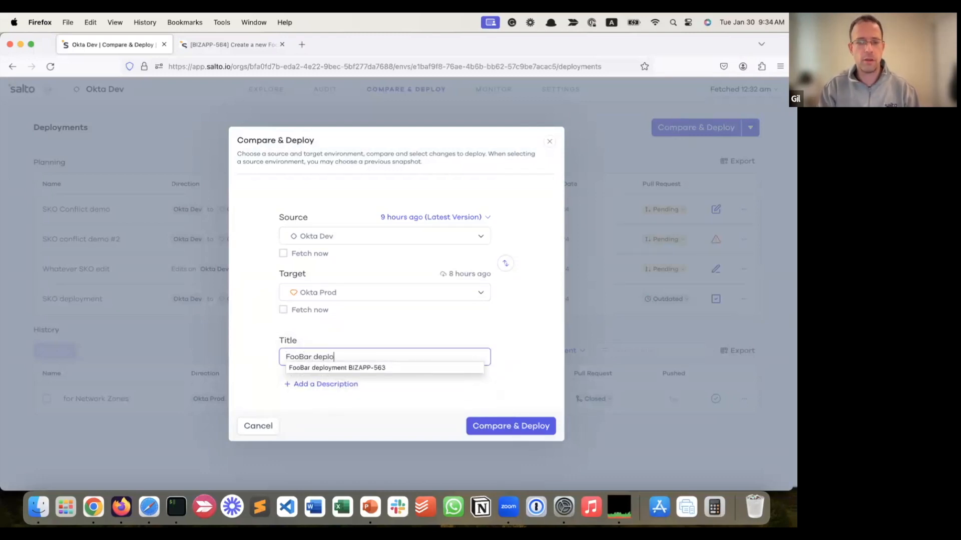
type("yment BIZAPP-")
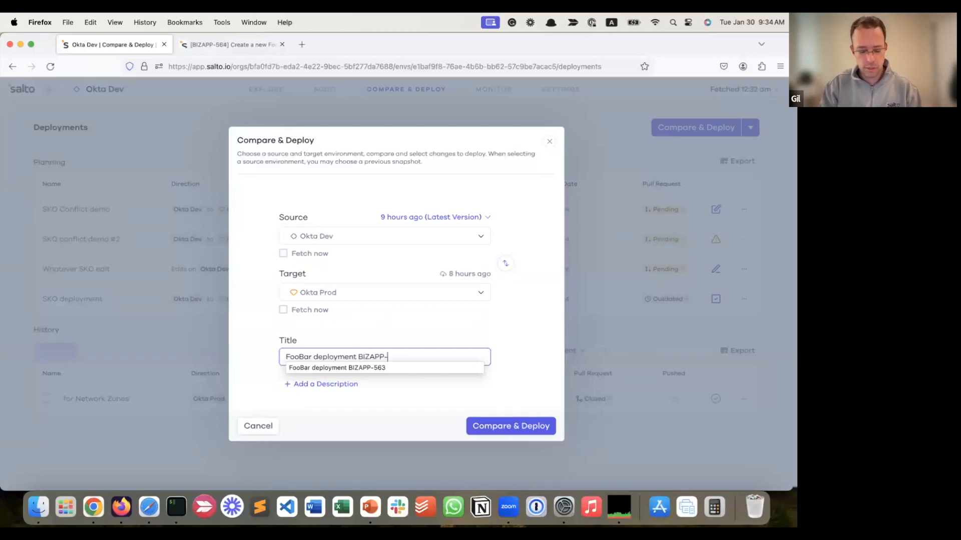
type("564")
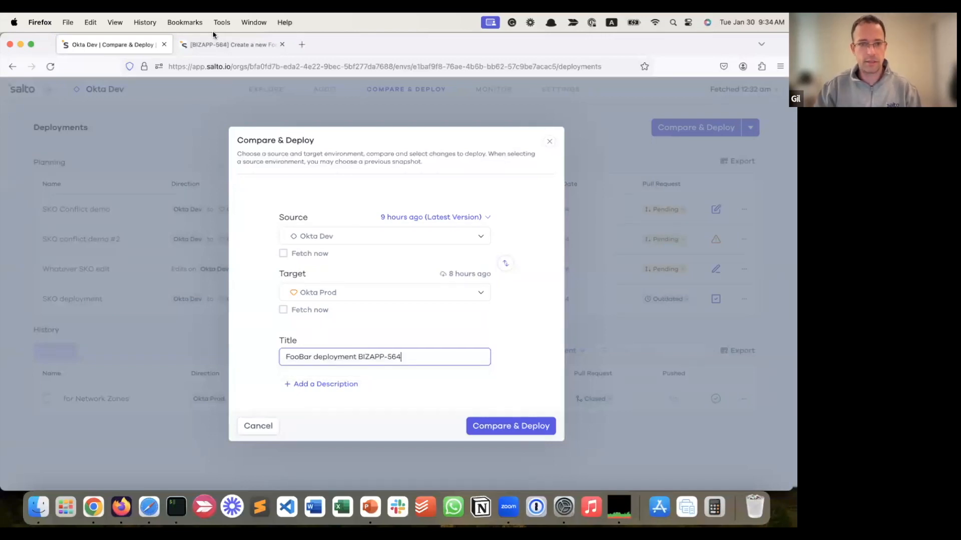
left_click(509, 426)
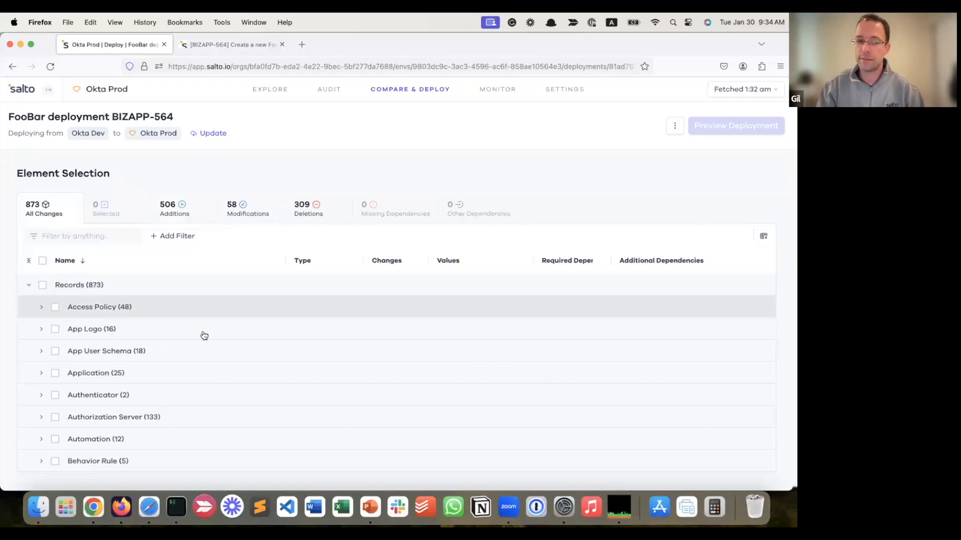
Look through the additions and modifications, and open the modified "another OEL rule" under Custom Authentication Policy.
left_click(173, 214)
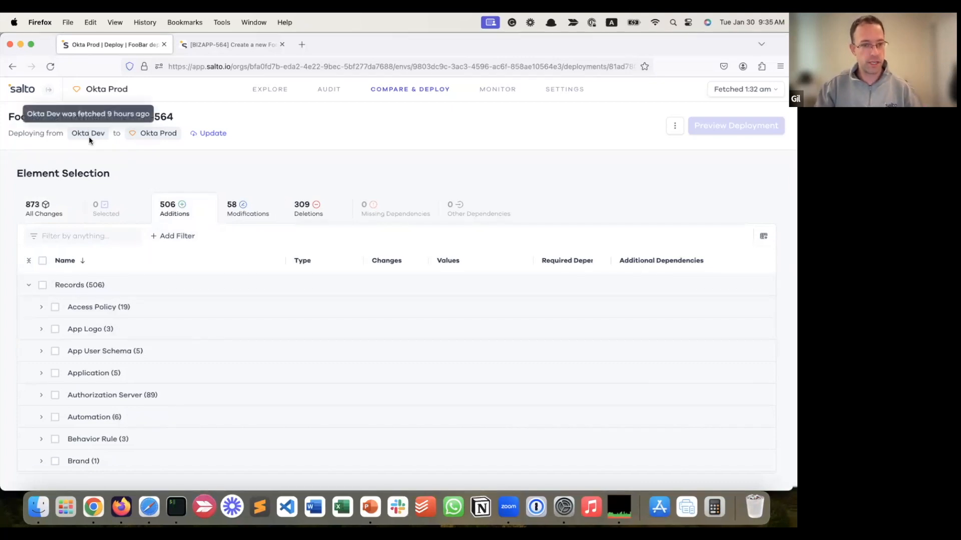
left_click(250, 215)
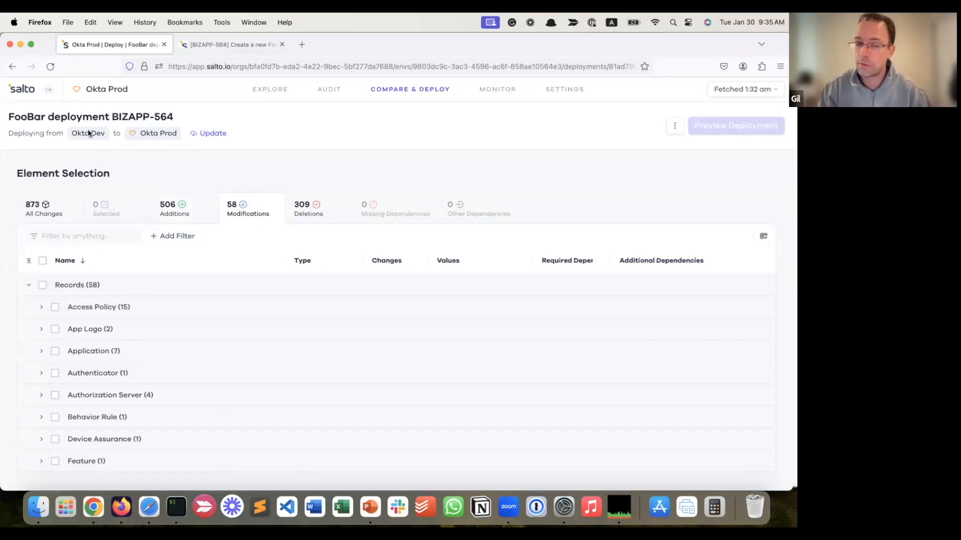
left_click(101, 307)
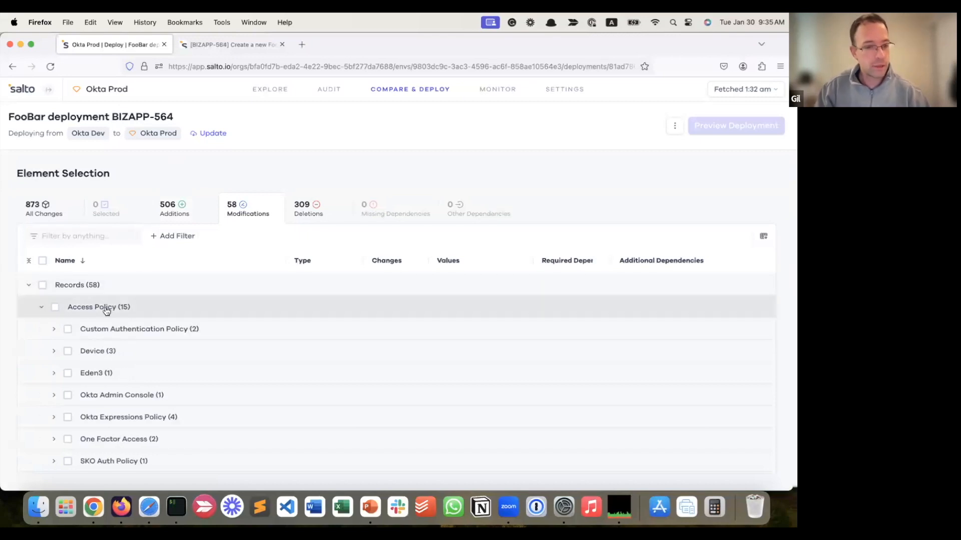
left_click(153, 330)
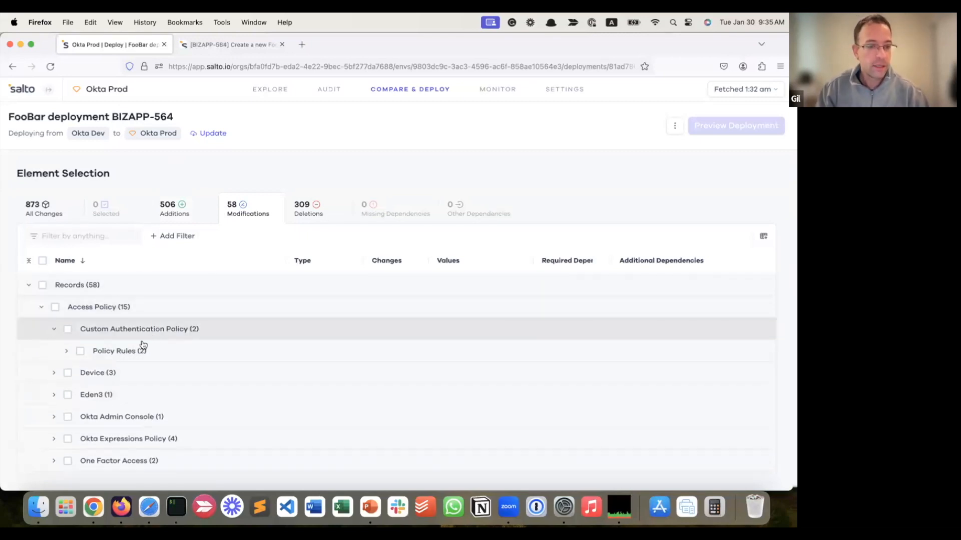
left_click(125, 352)
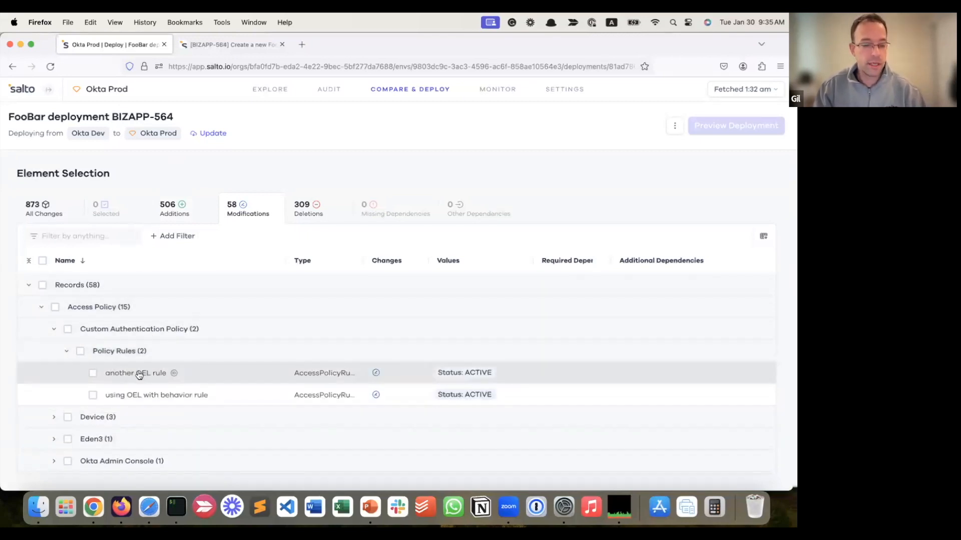
left_click(154, 375)
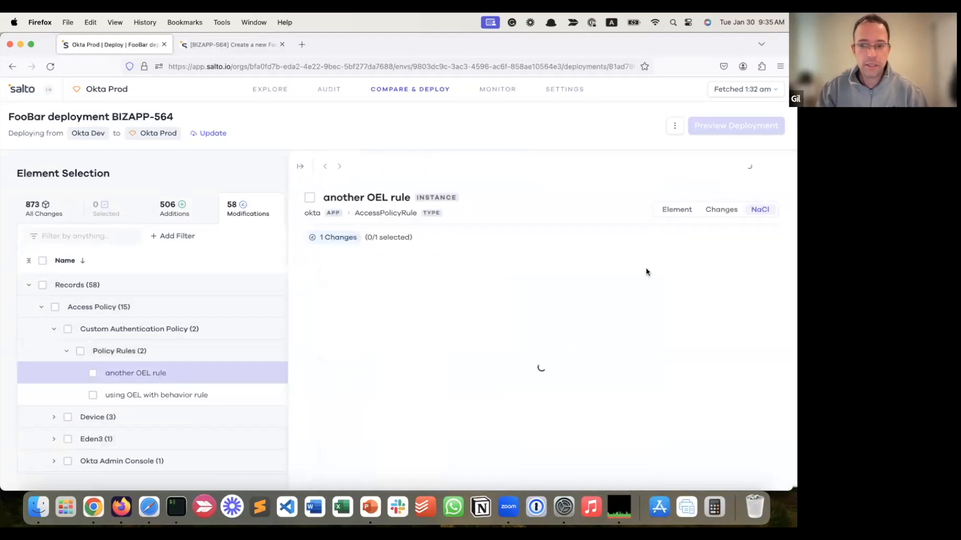
Examine the changes to "another OEL rule" in both the Element and NaCl views, and close its details.
left_click(674, 209)
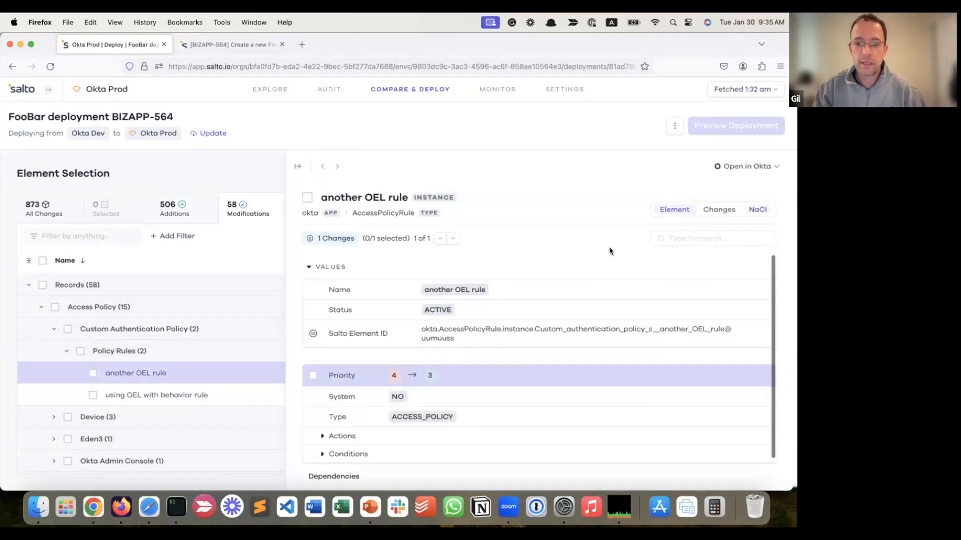
scroll(530, 364, "down", 1)
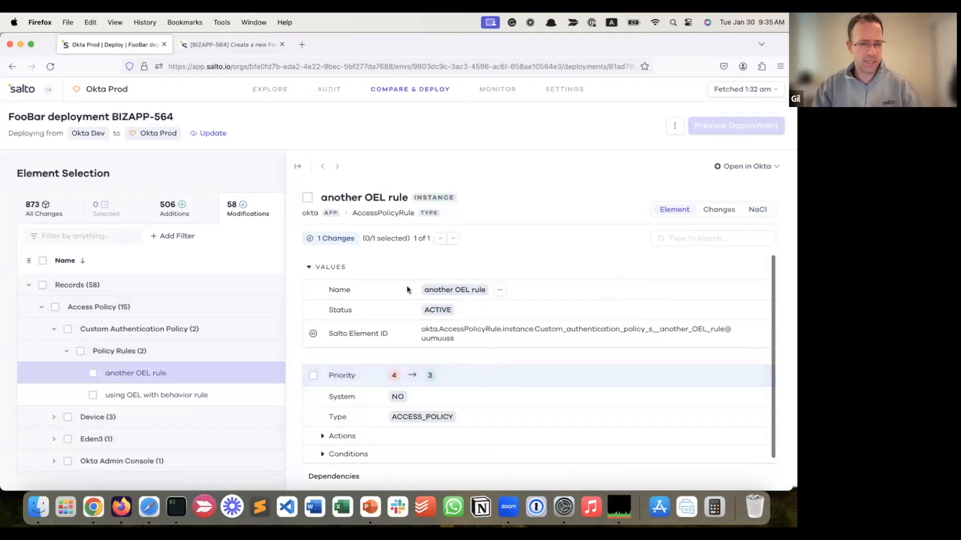
left_click(755, 210)
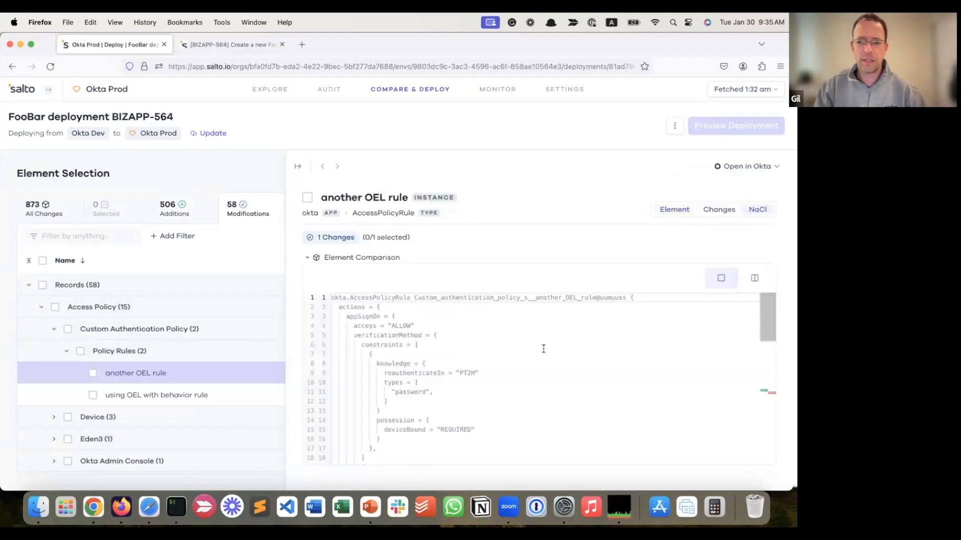
scroll(560, 340, "down", 10)
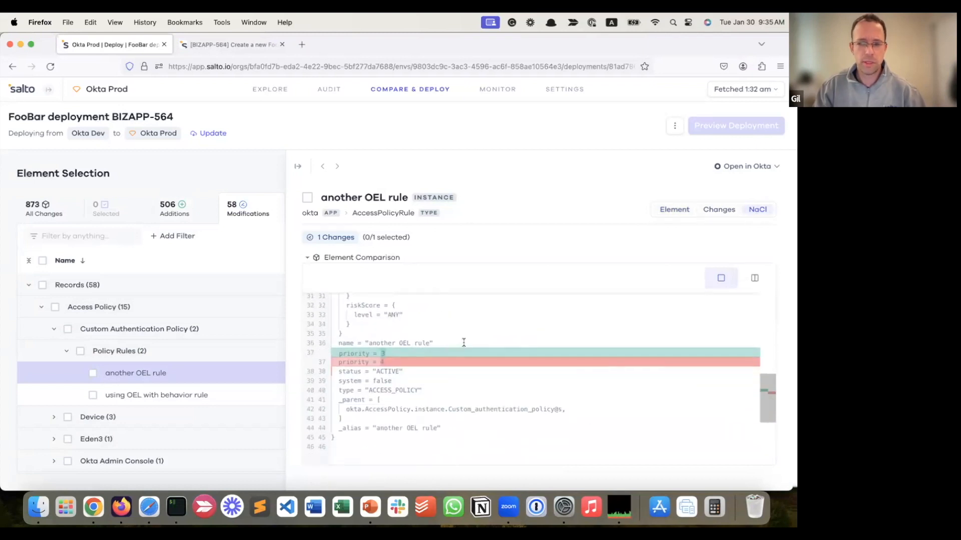
left_click(673, 210)
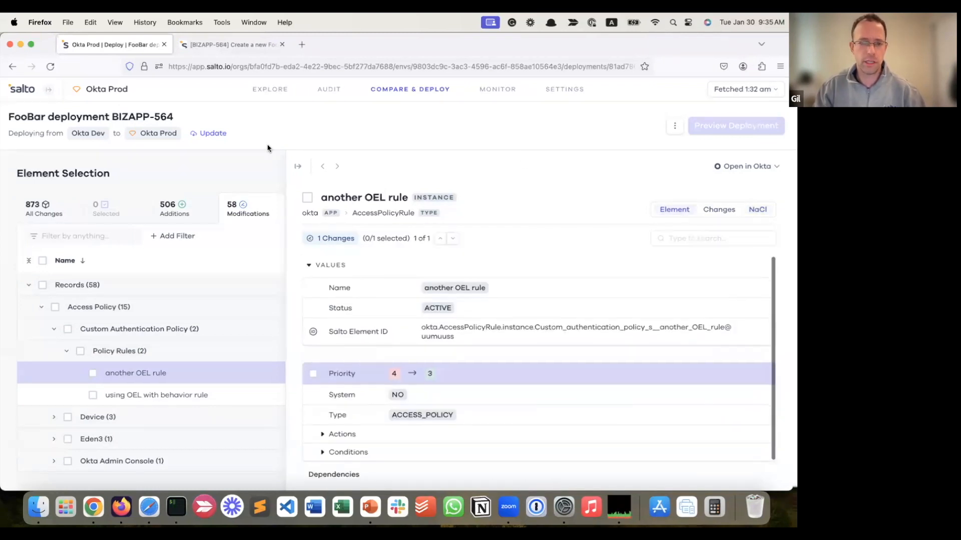
left_click(297, 167)
Find the FooBar access policy among the additions and select it for deployment.
left_click(167, 210)
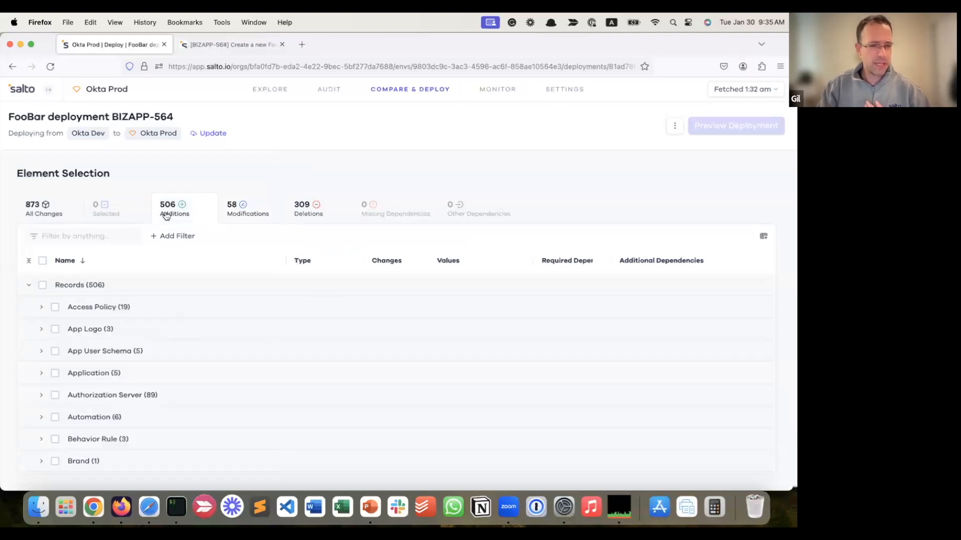
left_click(42, 308)
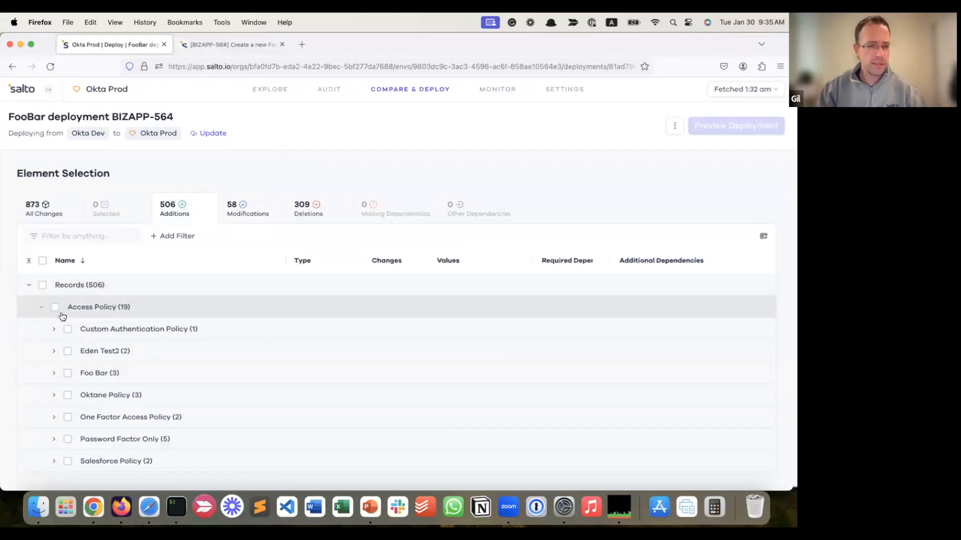
left_click(53, 372)
scroll(152, 365, "down", 2)
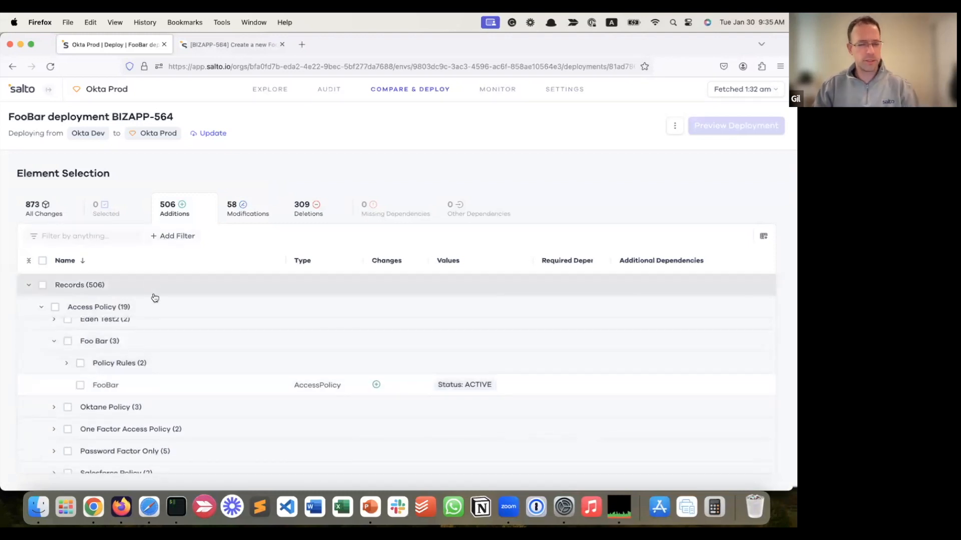
left_click(120, 385)
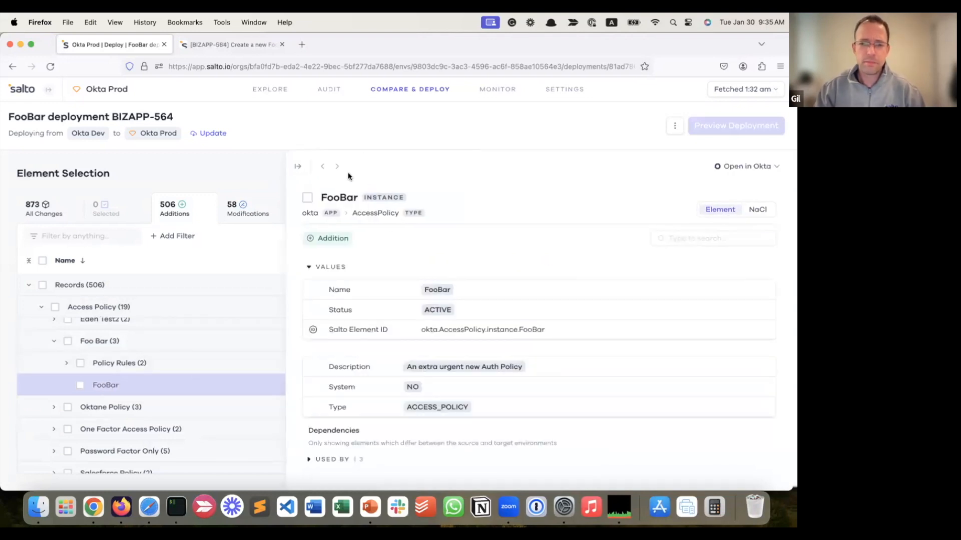
left_click(308, 198)
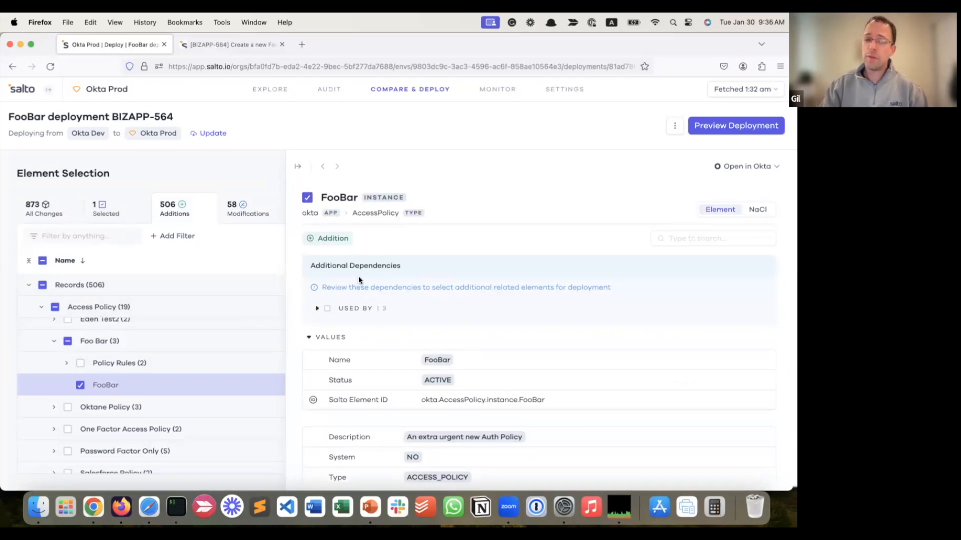
Review the elements that use FooBar, include its Access Policy Rule dependencies in the deployment, and close the policy's details.
left_click(317, 309)
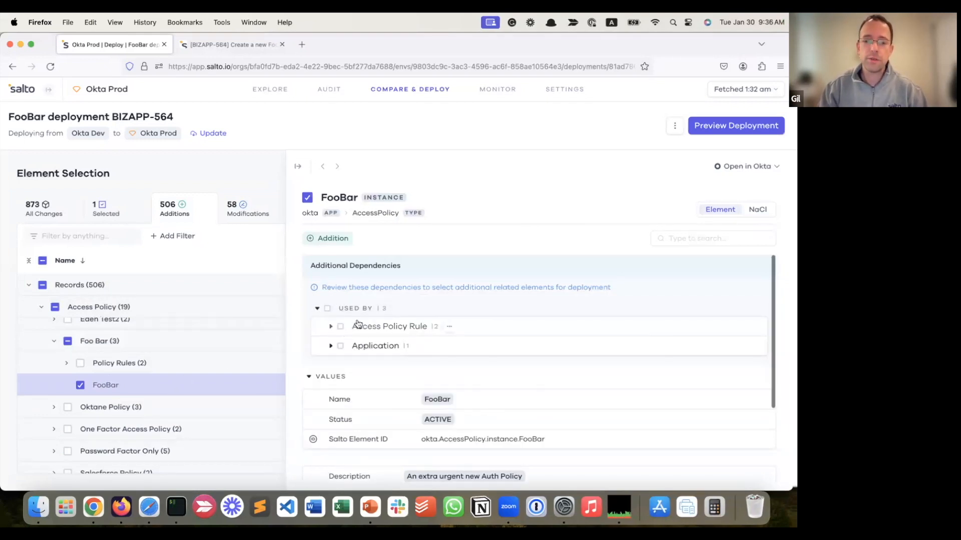
left_click(331, 348)
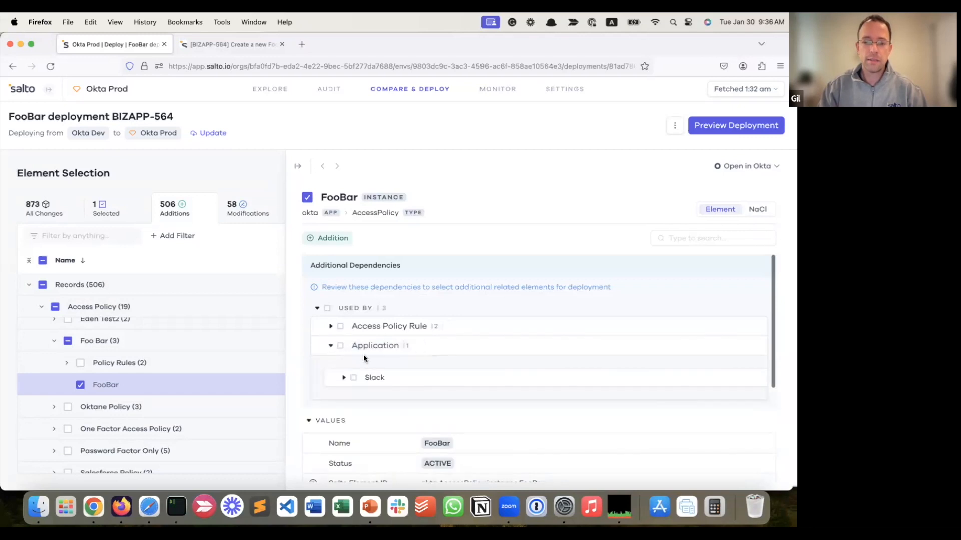
left_click(331, 328)
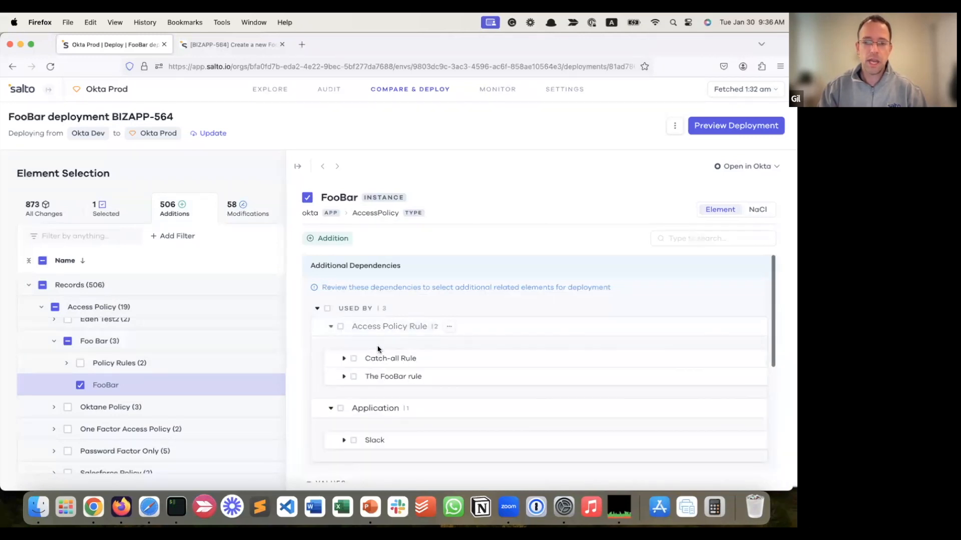
left_click(341, 327)
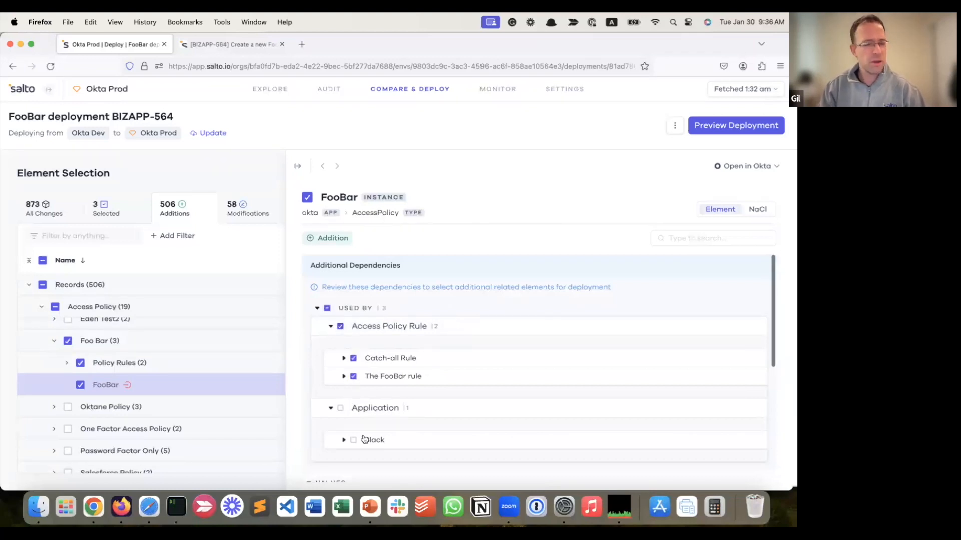
left_click(298, 168)
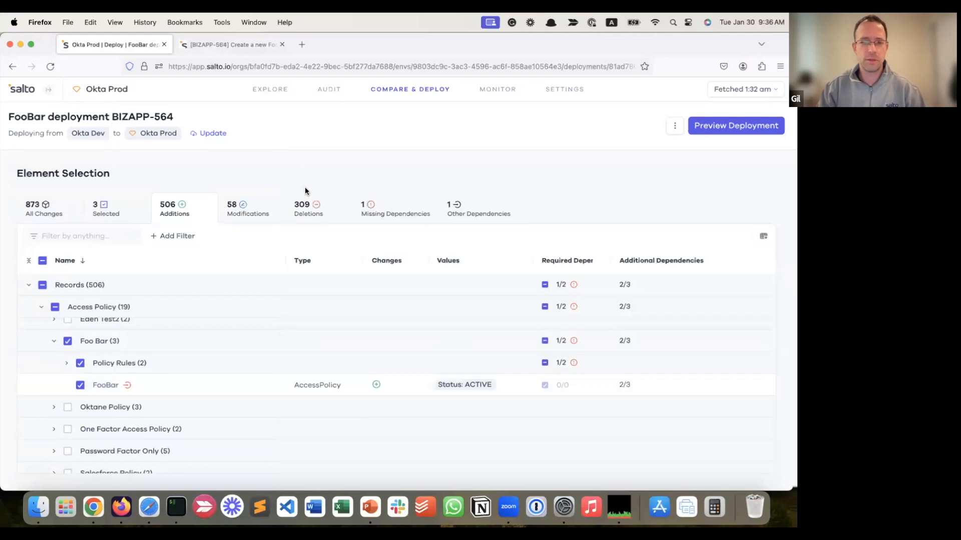
Check the missing dependencies, and expand the selected Access Policy elements down to the Foo Bar entries.
left_click(370, 214)
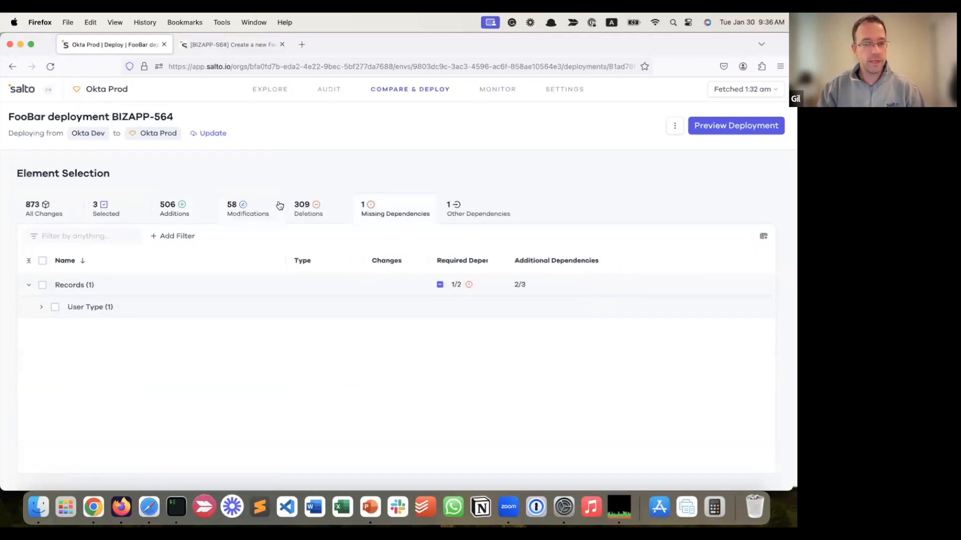
left_click(106, 210)
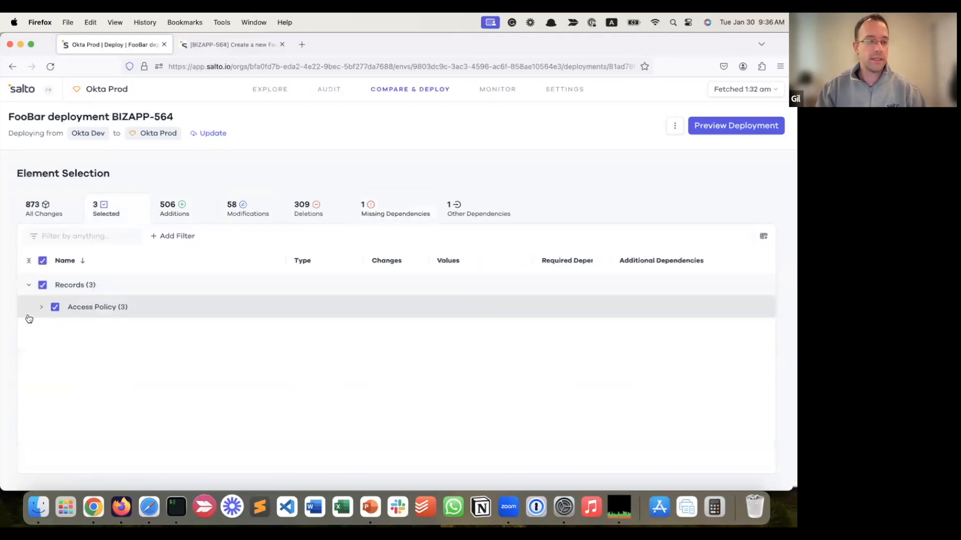
left_click(42, 307)
left_click(53, 330)
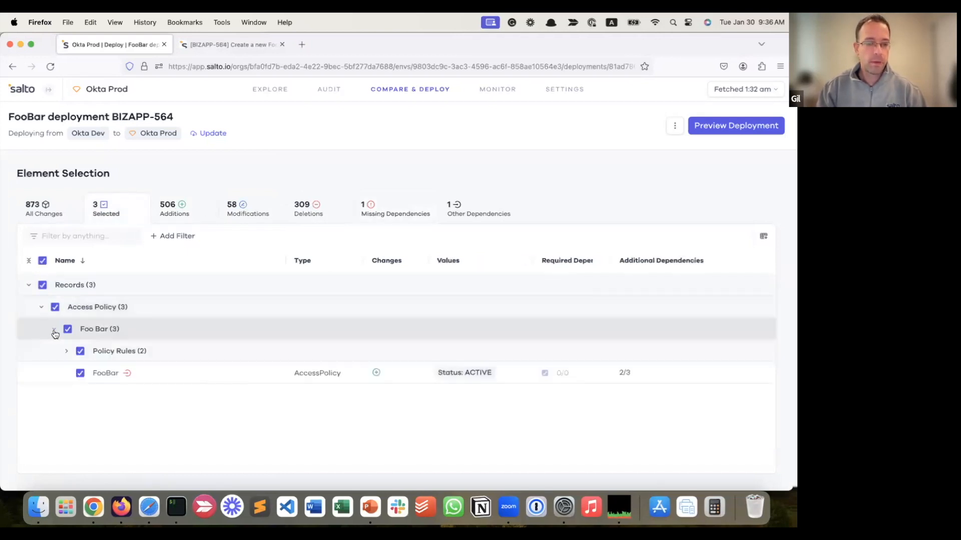
mouse_move(127, 373)
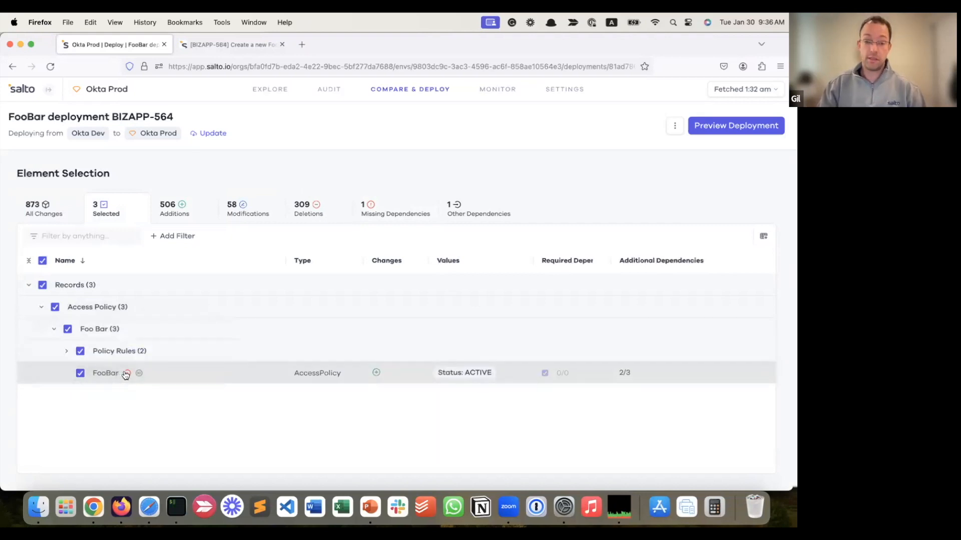
Add the FooBar user type from the missing dependencies to the deployment.
left_click(369, 213)
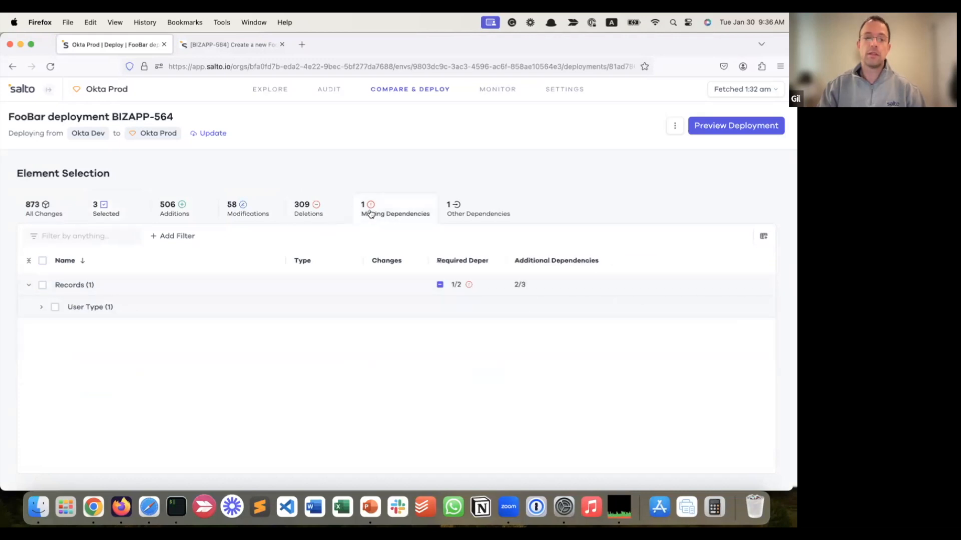
left_click(41, 308)
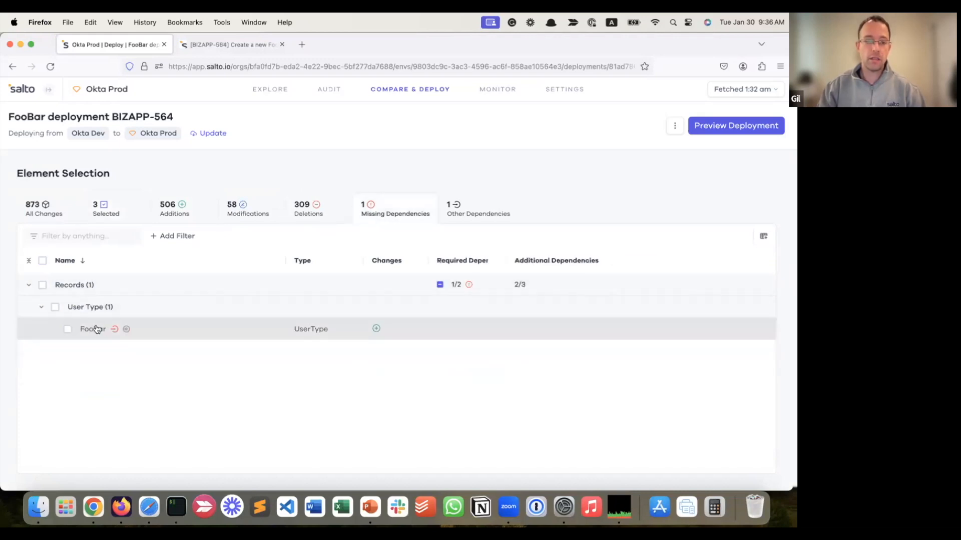
left_click(67, 330)
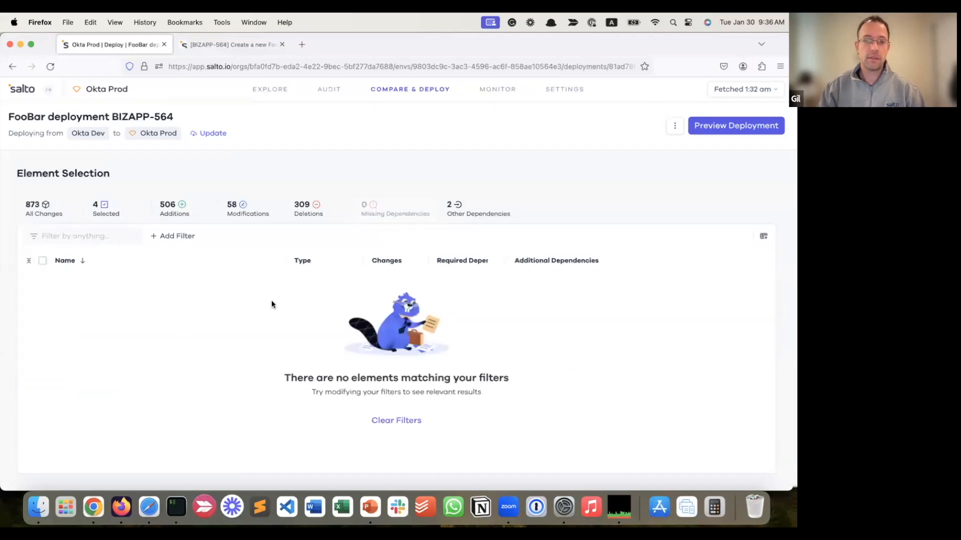
Review the selected elements, including the User Type group, and generate the deployment preview.
left_click(106, 212)
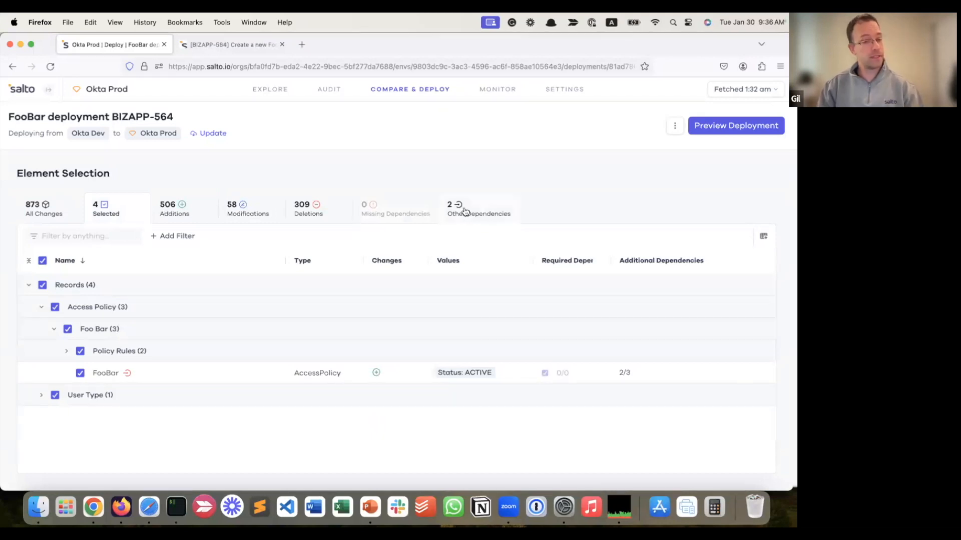
left_click(42, 395)
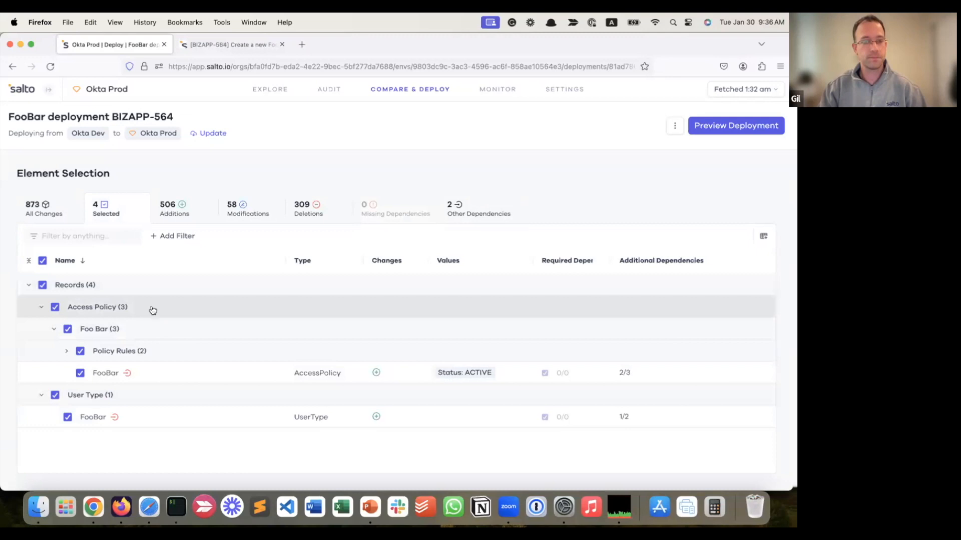
left_click(740, 127)
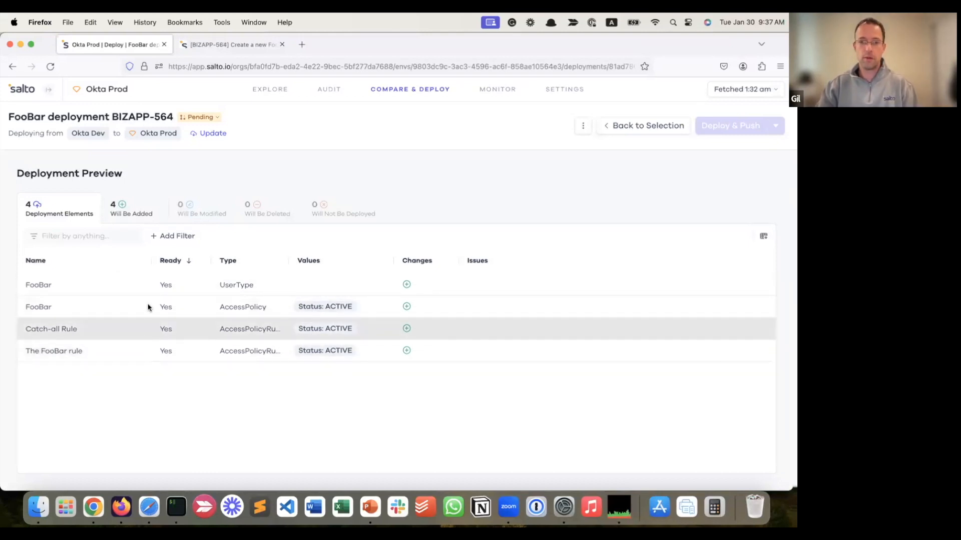
mouse_move(719, 125)
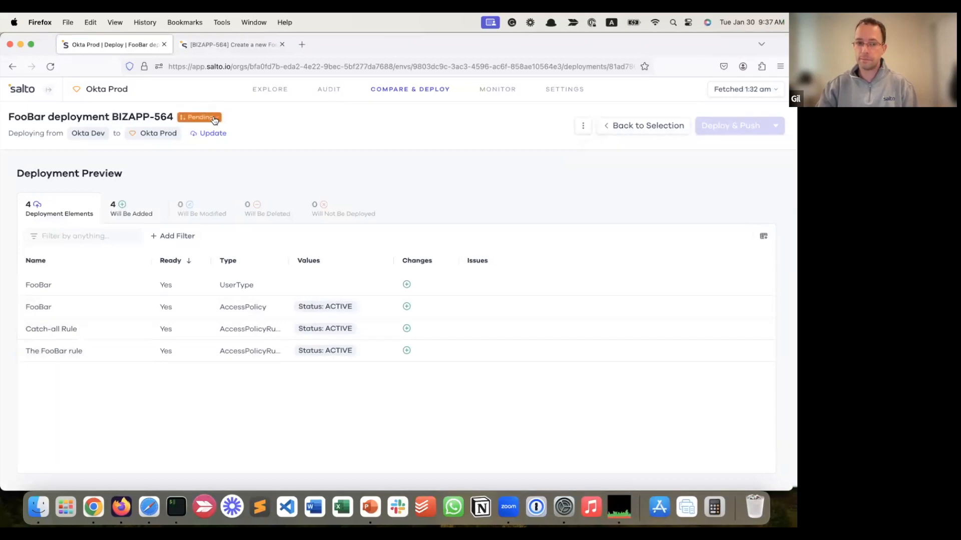
Open the pending deployment's pull request on GitHub and view its review and merge requirements.
mouse_move(214, 120)
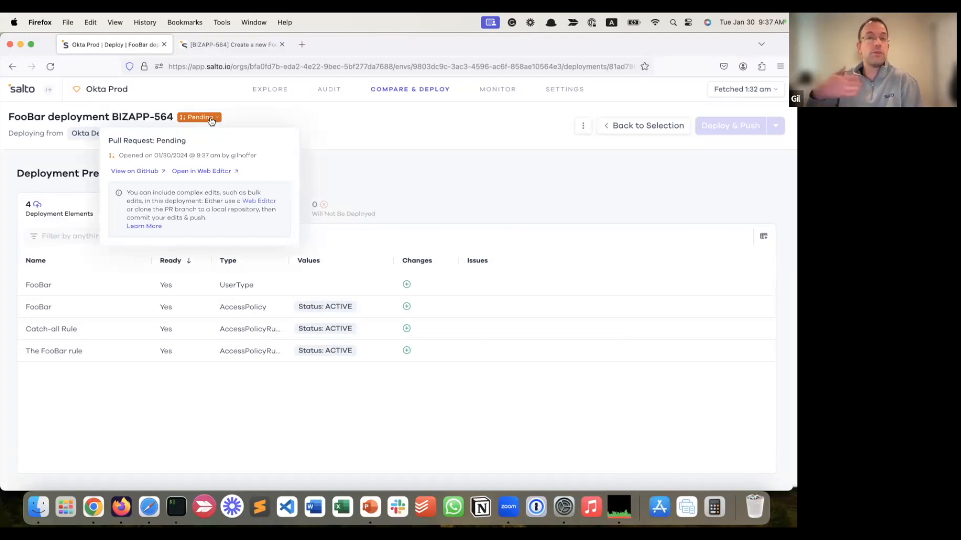
left_click(148, 172)
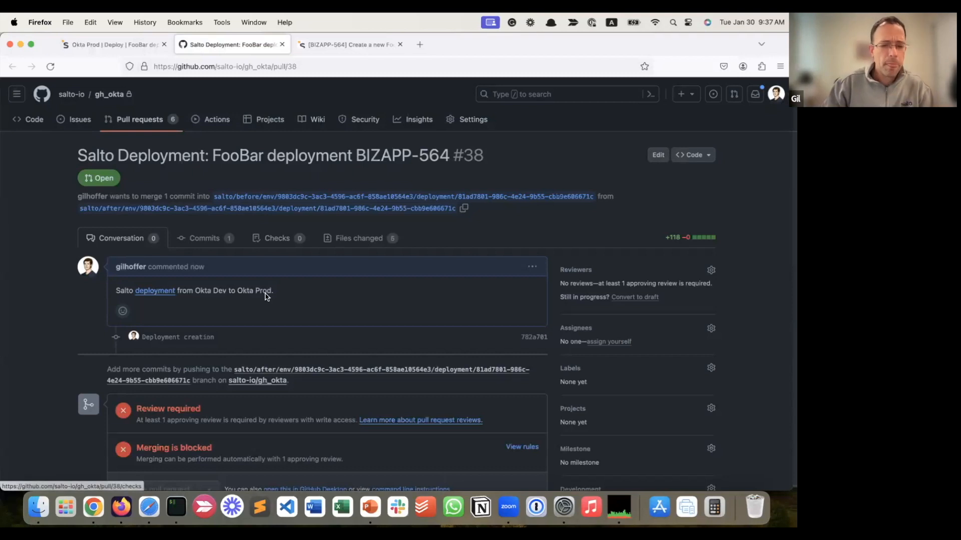
scroll(265, 295, "down", 2)
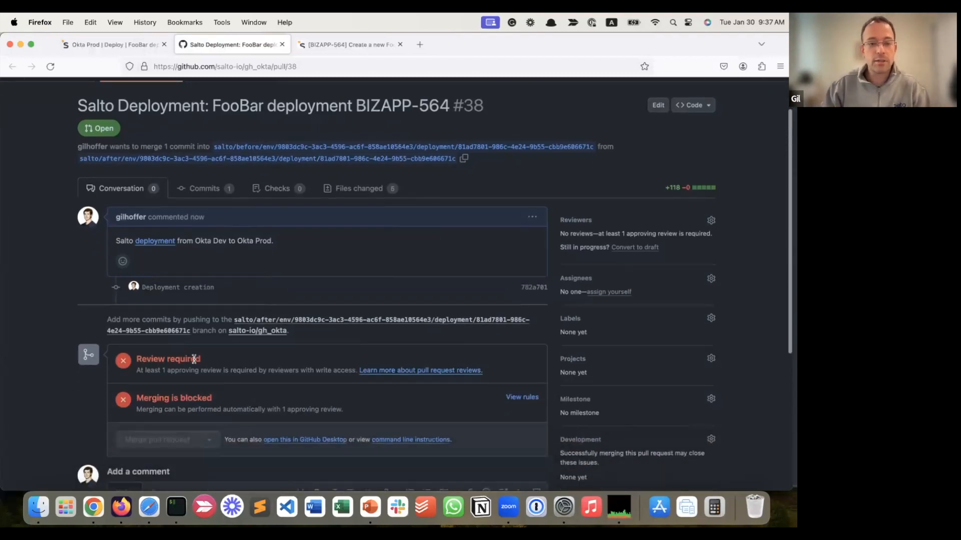
Look through the pull request's changed files and return to its conversation.
left_click(354, 195)
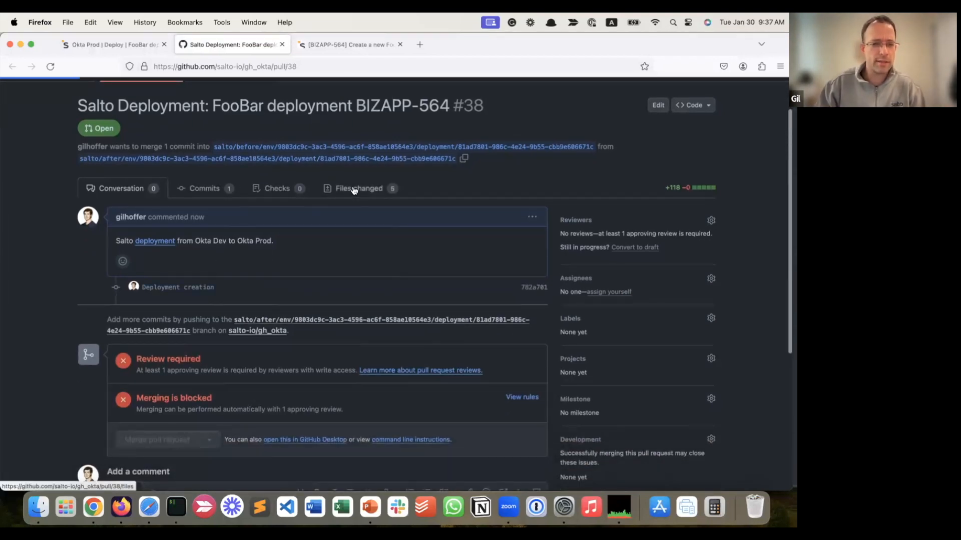
scroll(250, 323, "down", 15)
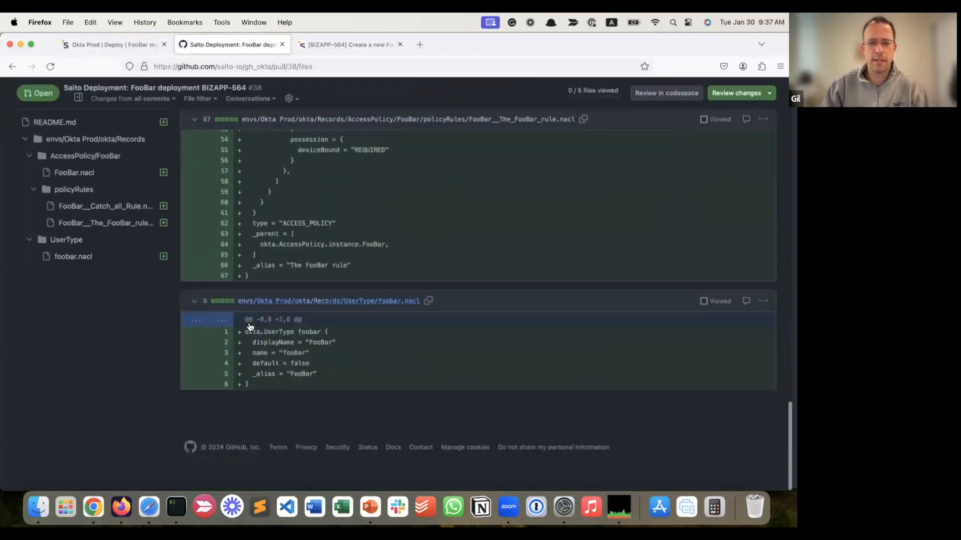
scroll(249, 323, "up", 10)
scroll(250, 323, "up", 10)
scroll(66, 238, "down", 1)
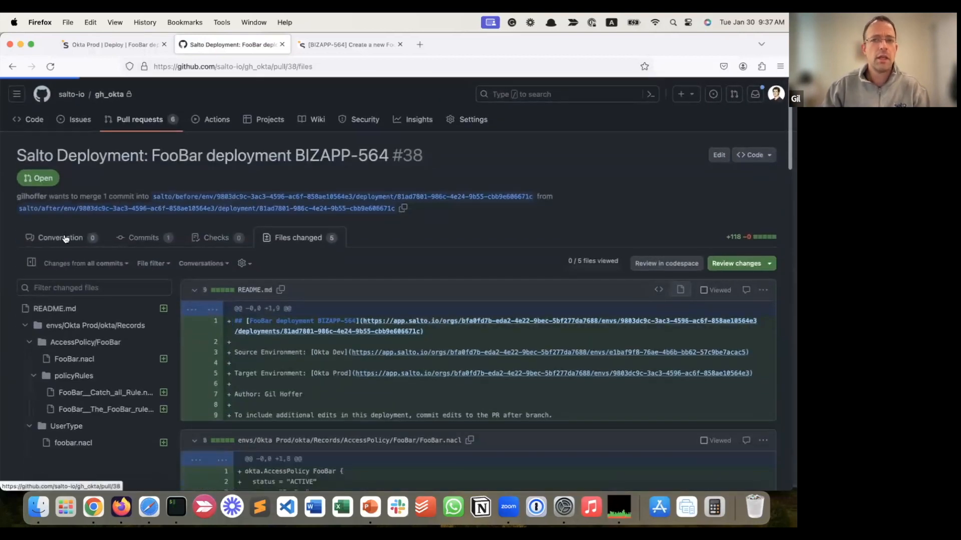
left_click(66, 238)
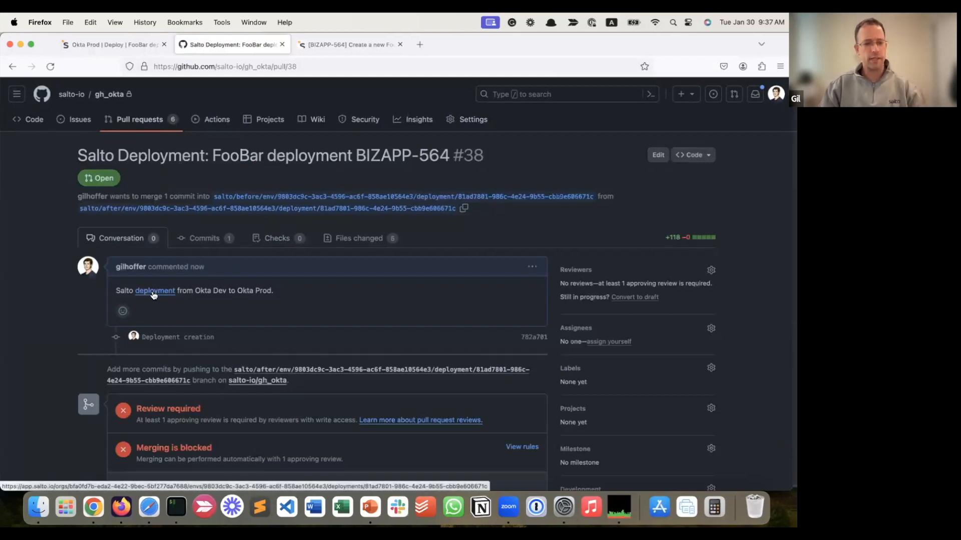
Request a review of the pull request from the colleague's GitHub account.
scroll(193, 315, "down", 5)
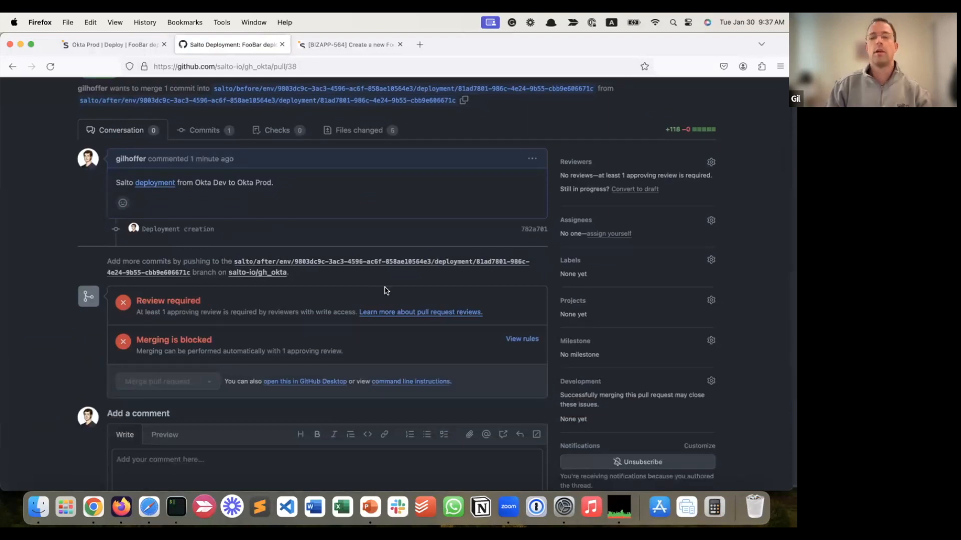
scroll(385, 287, "down", 1)
left_click(711, 132)
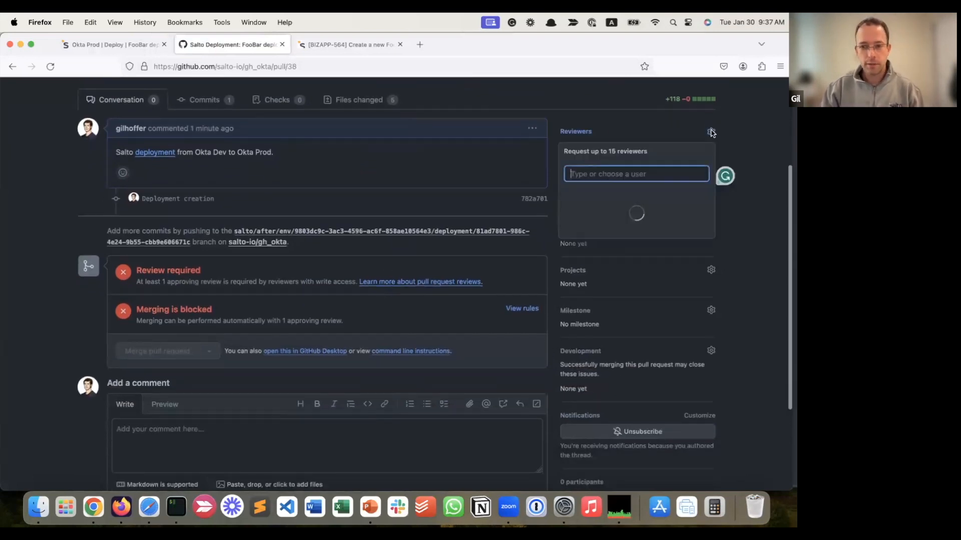
type("knuckl")
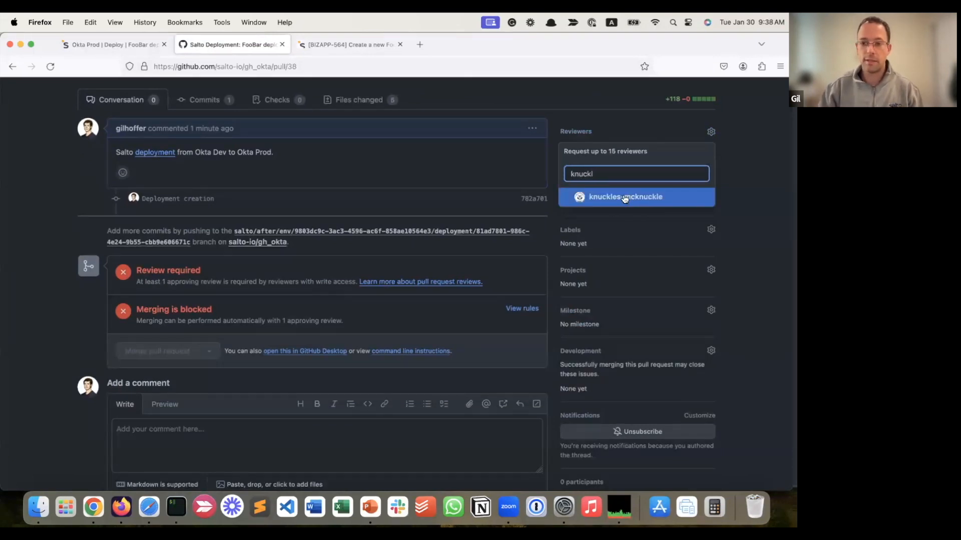
left_click(764, 177)
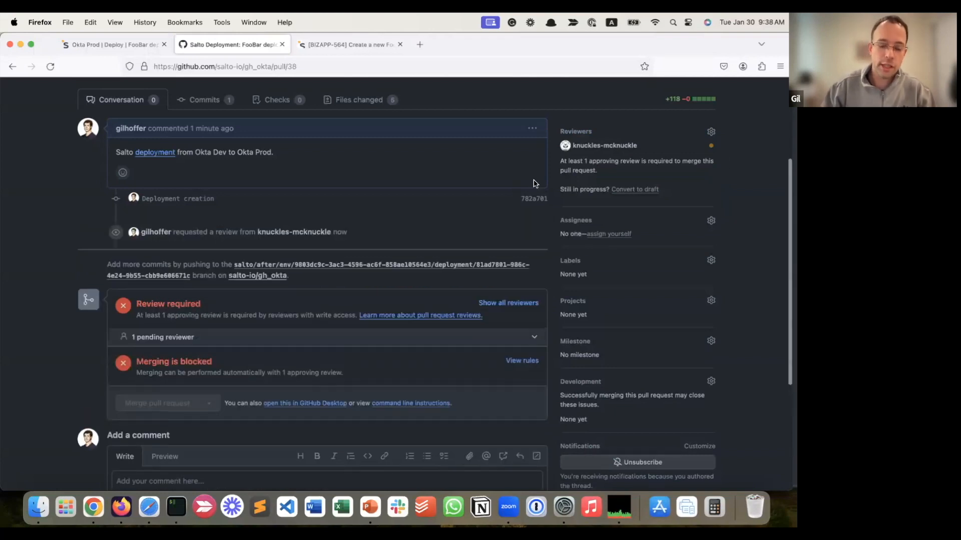
Switch to Safari, refresh the gh_okta pull request list, and open "Salto Deployment: FooBar deployment BIZAPP-564".
left_click(149, 506)
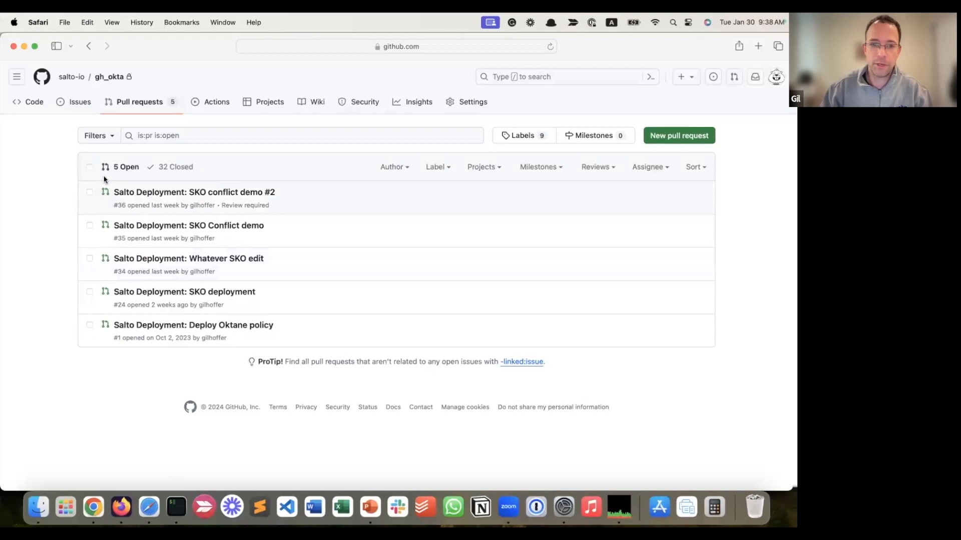
key("super+r")
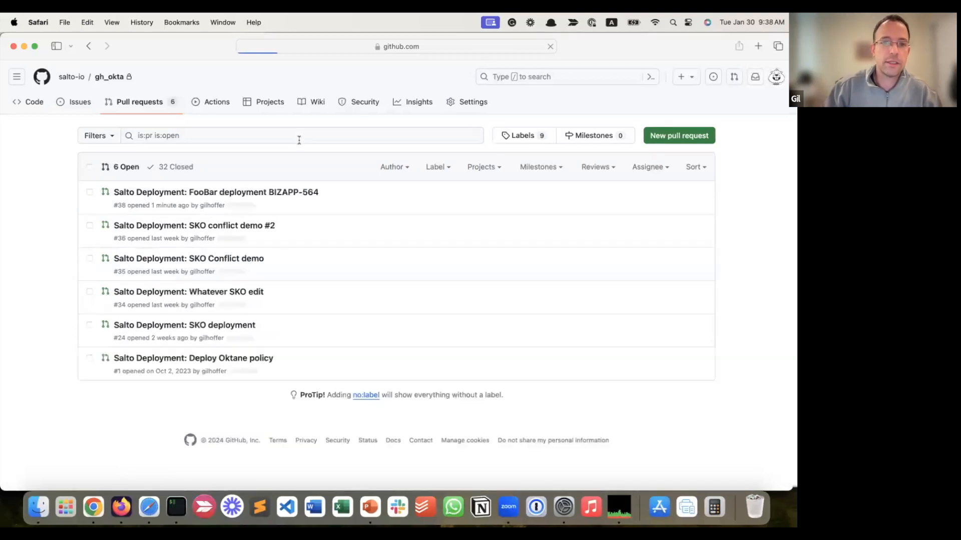
left_click(237, 197)
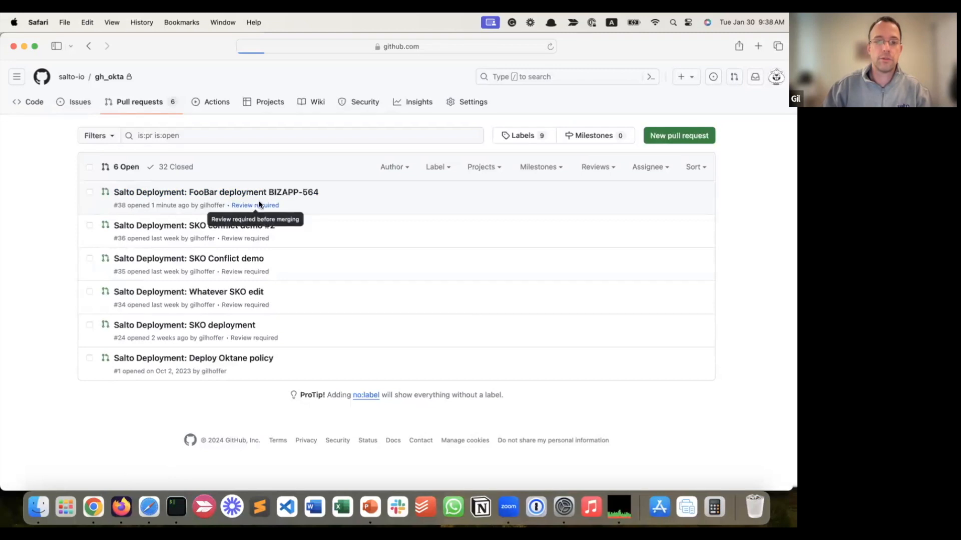
mouse_move(279, 192)
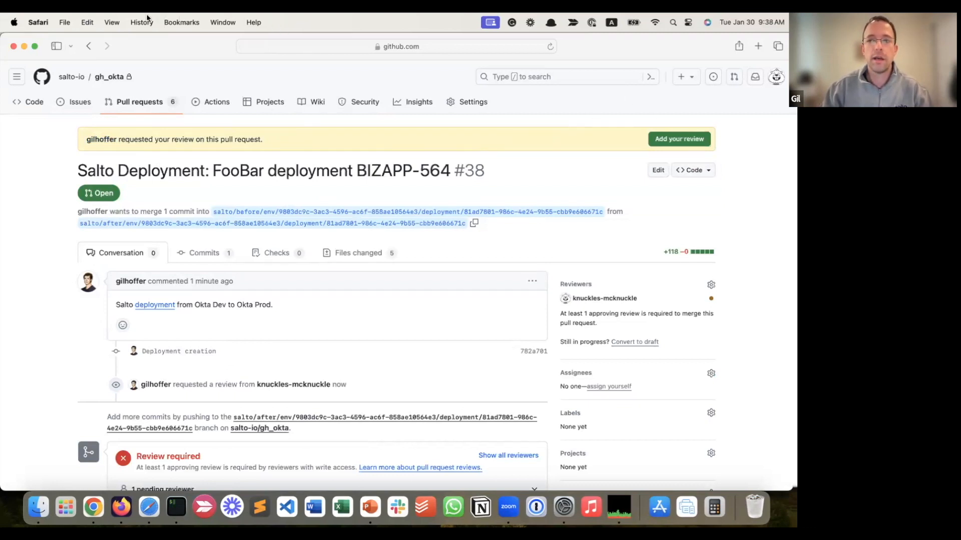
Review the changed files and submit an approving review with the comment "LGTM!".
left_click(689, 139)
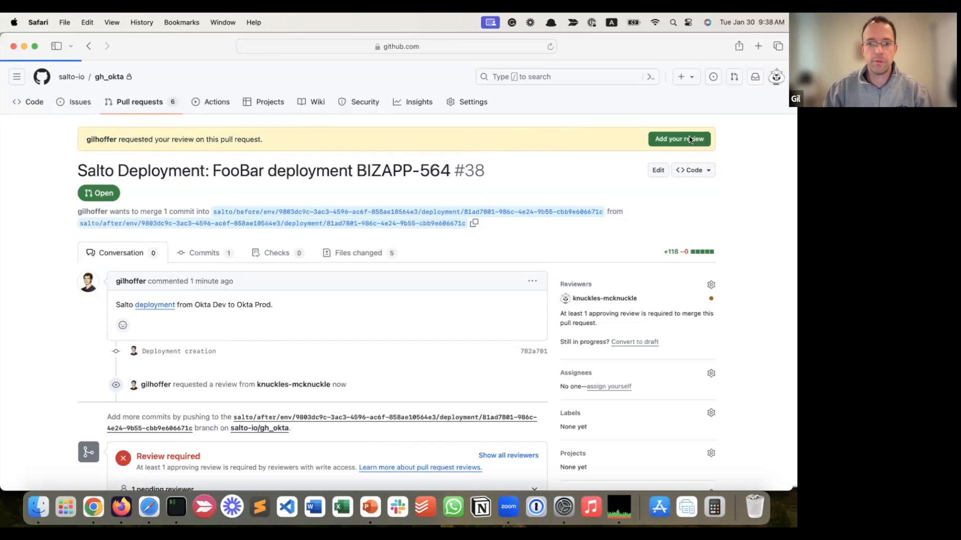
scroll(351, 305, "down", 2)
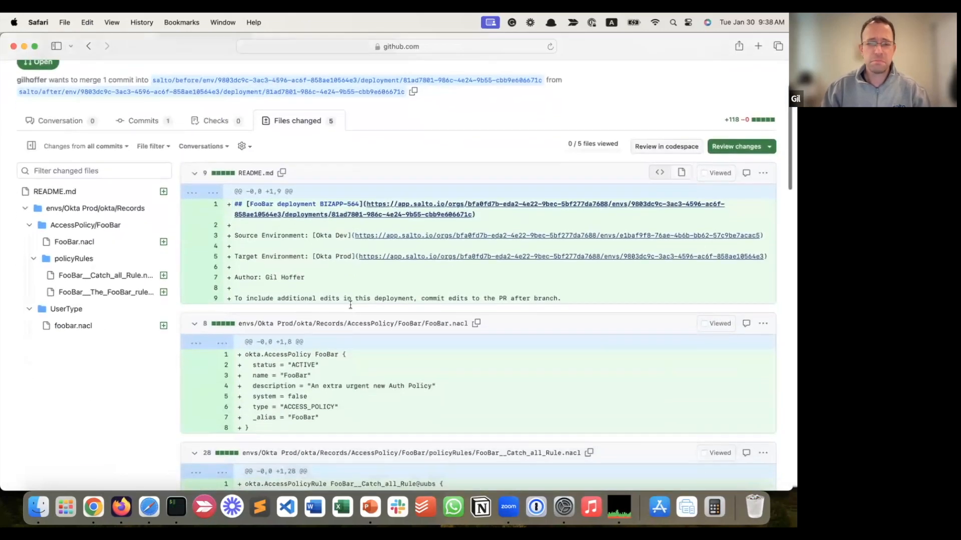
left_click(744, 148)
left_click(492, 233)
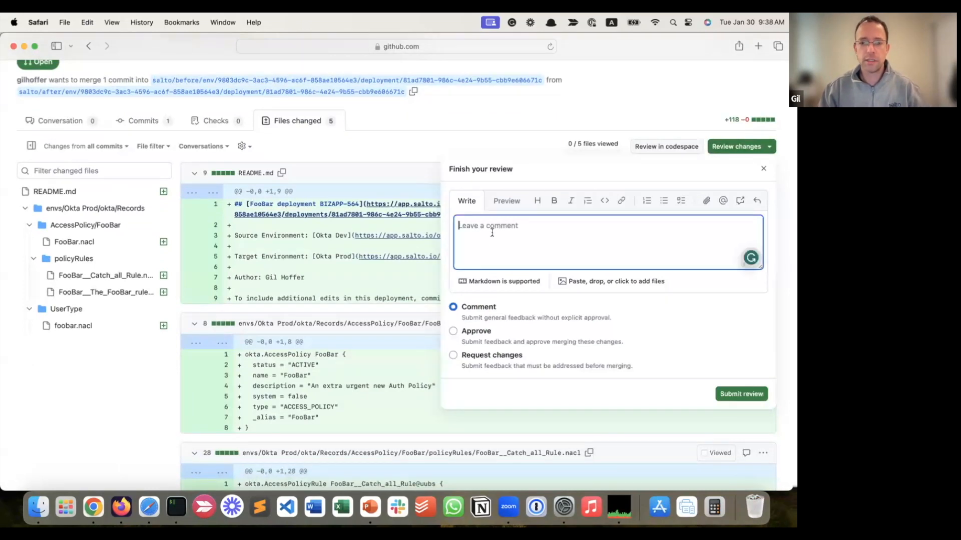
type("LGTM!")
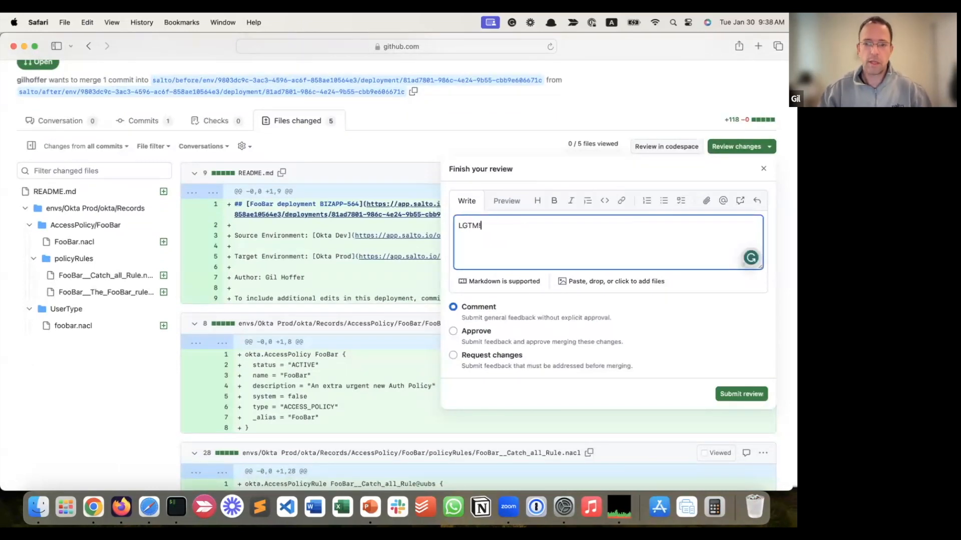
left_click(481, 332)
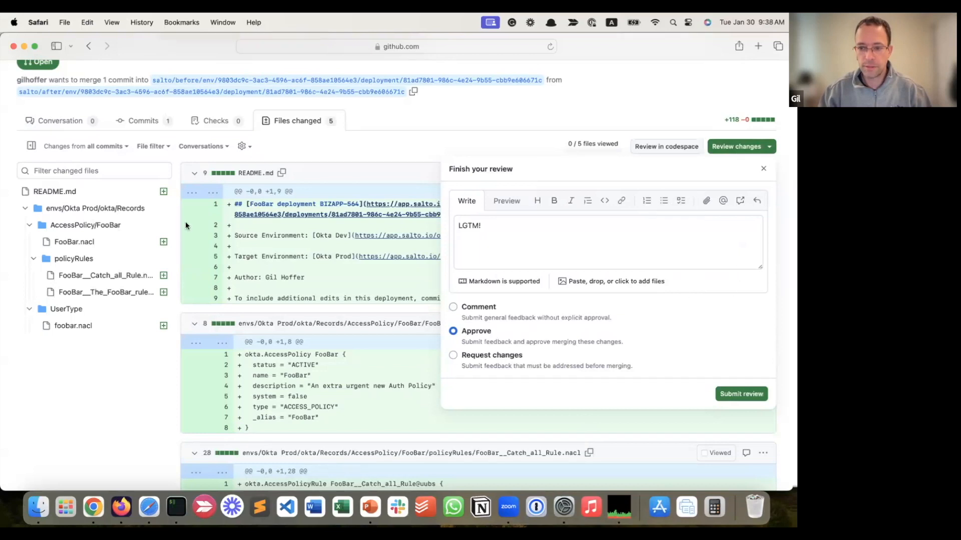
left_click(731, 396)
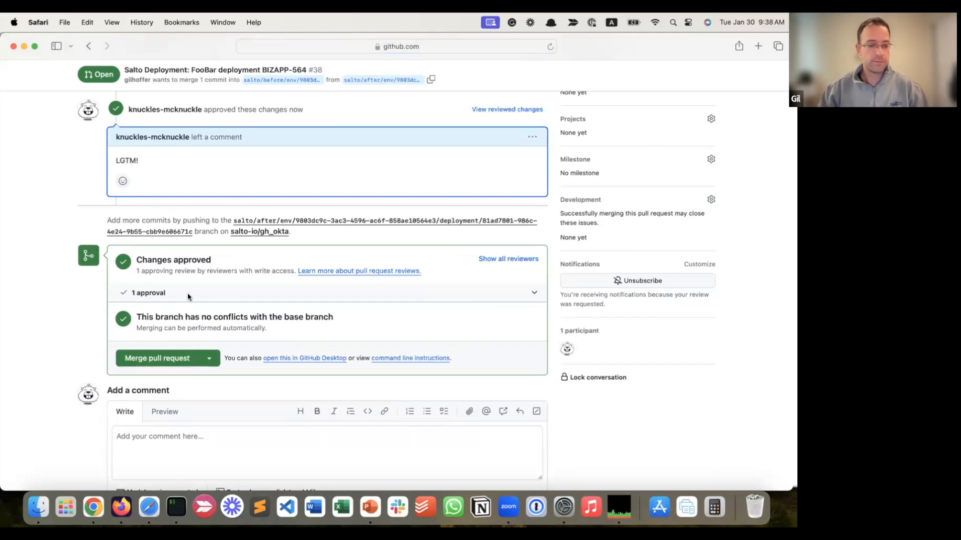
Switch back to Firefox, check the pull request's approval, and return to the Salto deployment preview to view its pull request status.
left_click(120, 505)
scroll(316, 207, "down", 5)
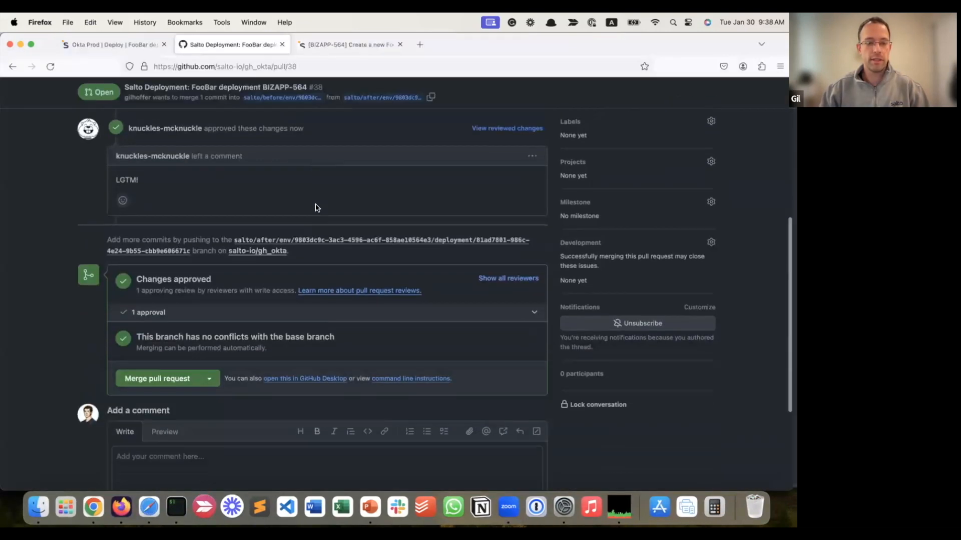
scroll(188, 210, "up", 8)
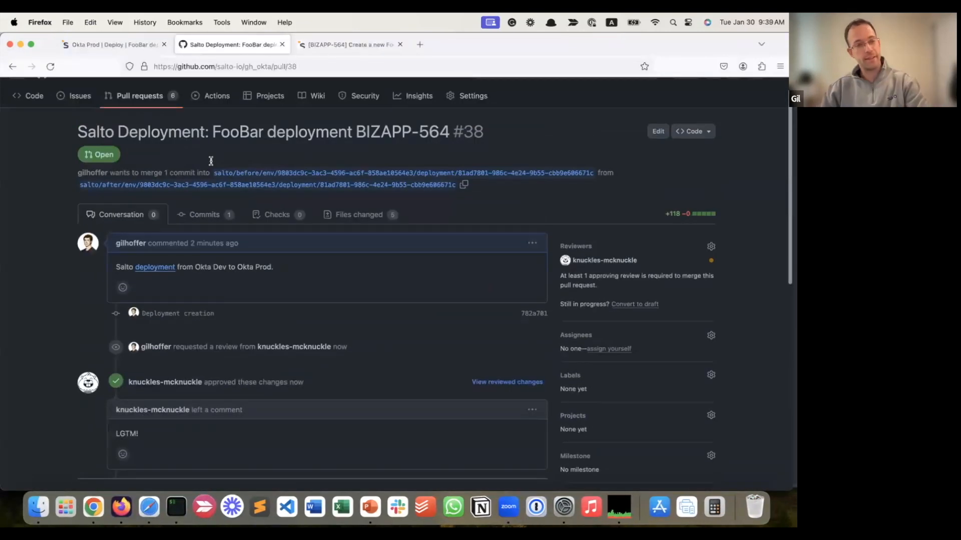
left_click(110, 44)
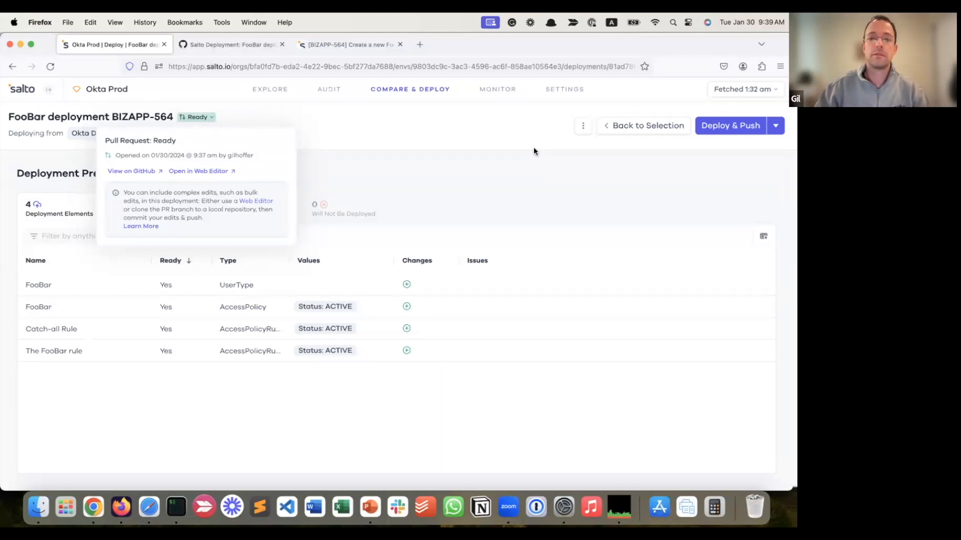
Deploy the four new elements to the sensitive Okta Prod environment, push them to GitHub, and view the deployment's push status.
left_click(733, 125)
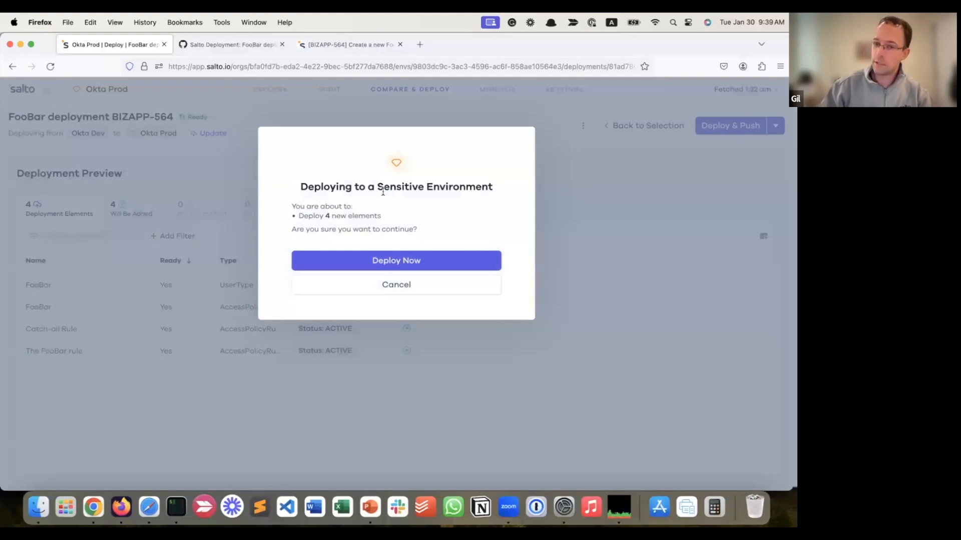
triple_click(496, 189)
left_click(461, 192)
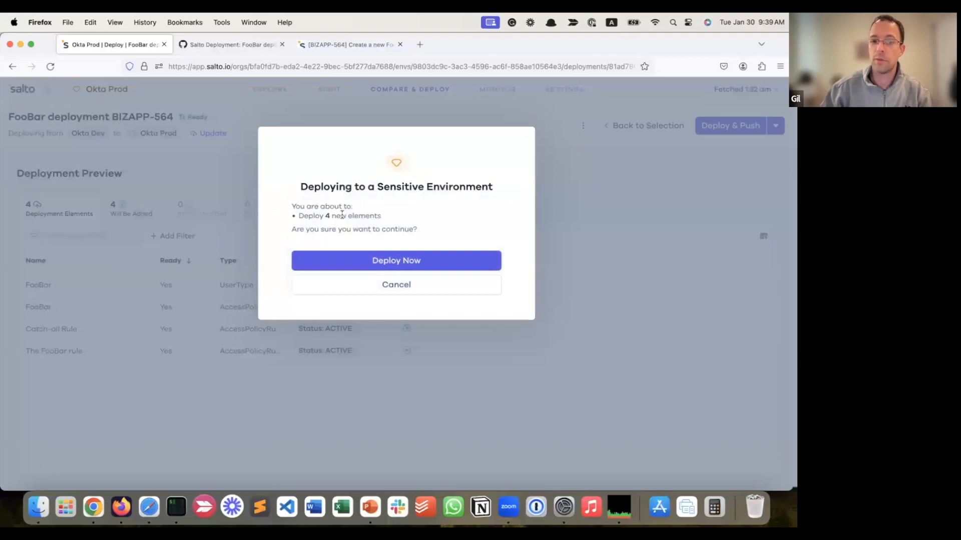
left_click(408, 260)
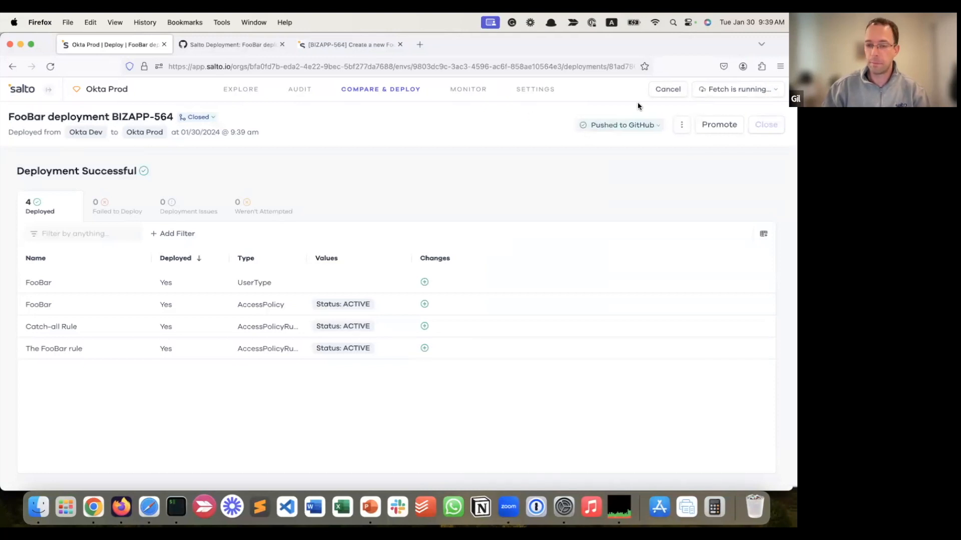
left_click(633, 124)
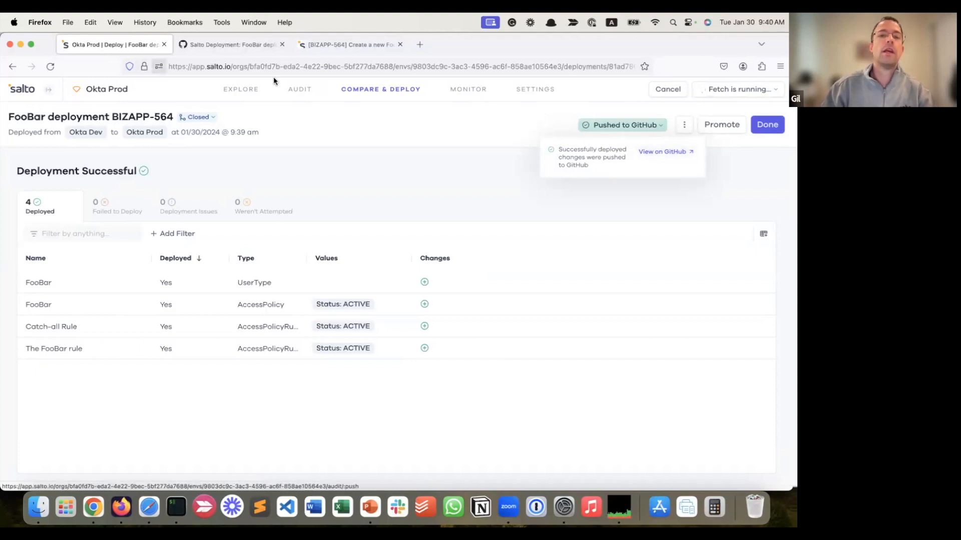
Switch to the BIZAPP-564 Jira issue, refresh it, and examine the linked commits and pull request in its development details.
left_click(301, 50)
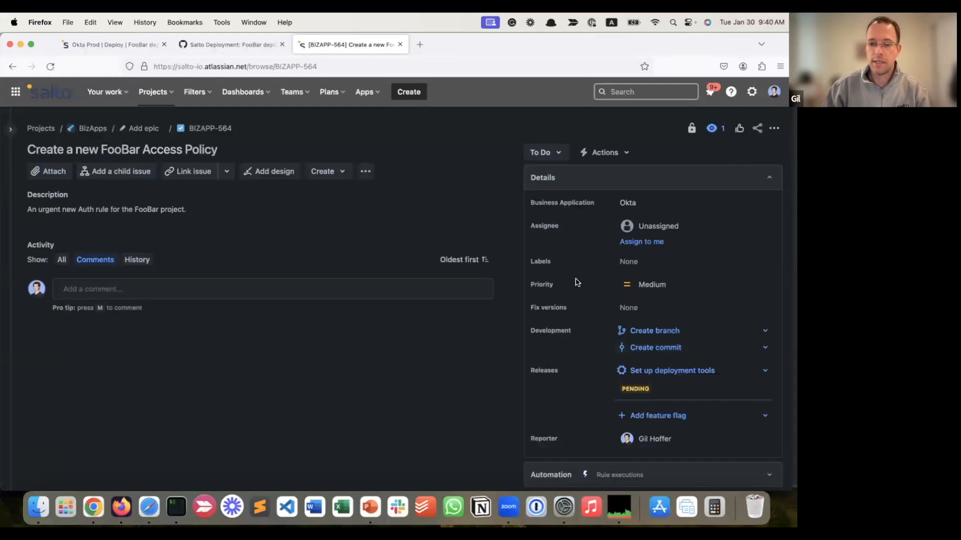
key("super+r")
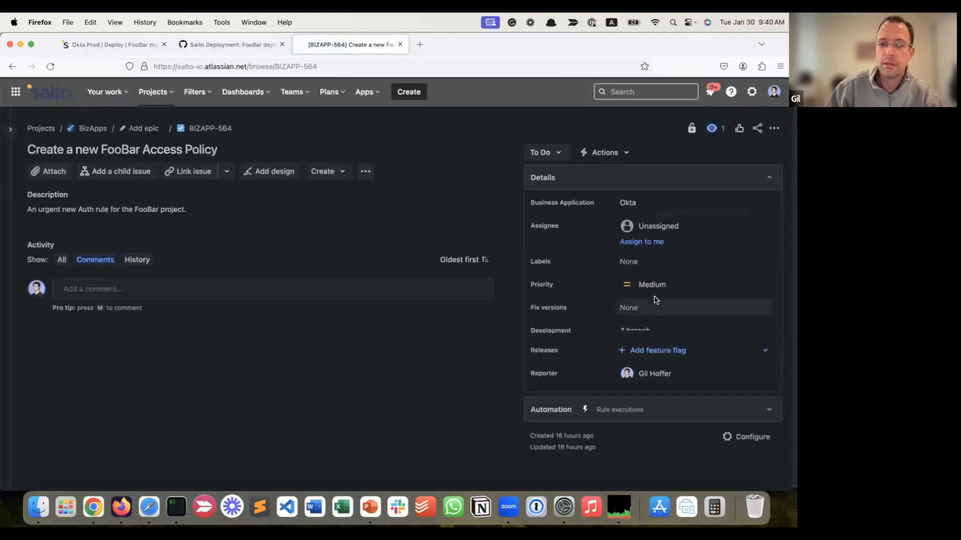
mouse_move(643, 346)
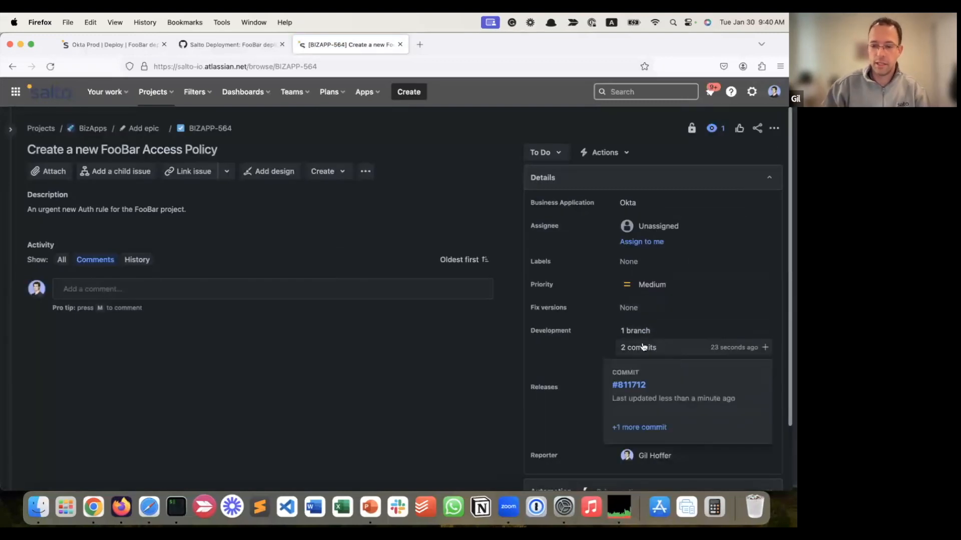
mouse_move(680, 369)
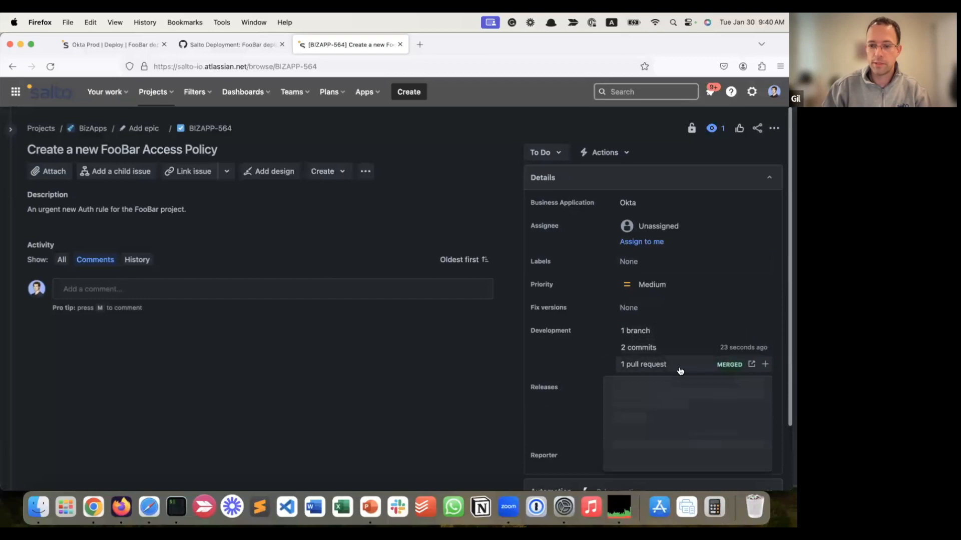